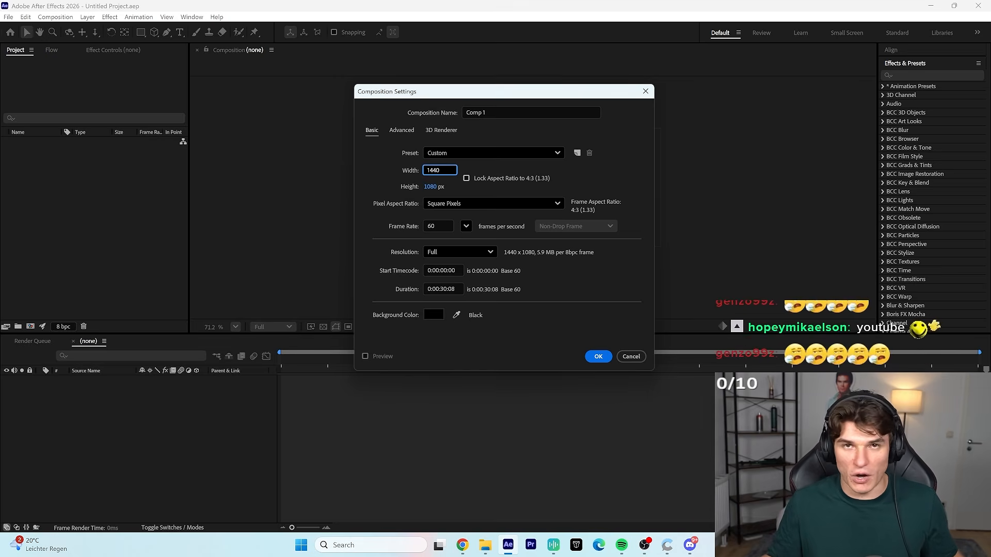
Step: Create the composition at 1440 x 1080, 60 fps, with a duration of 0:00:50:08
click(444, 227)
click(444, 227)
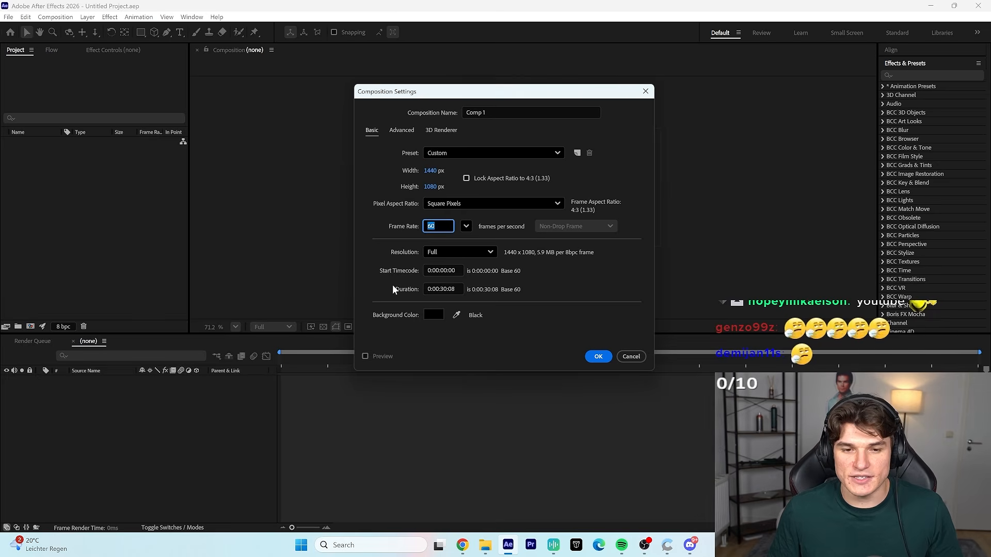
click(442, 289)
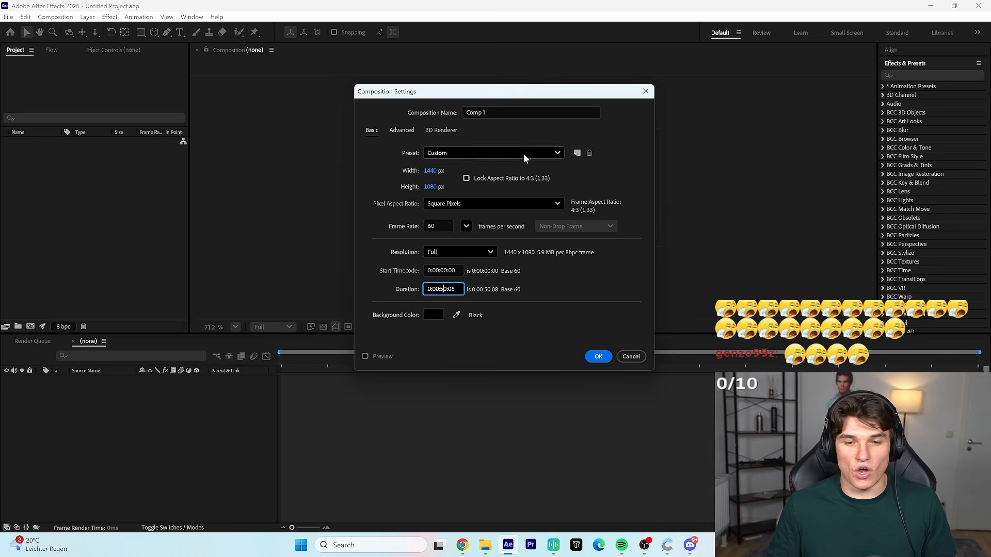
click(598, 356)
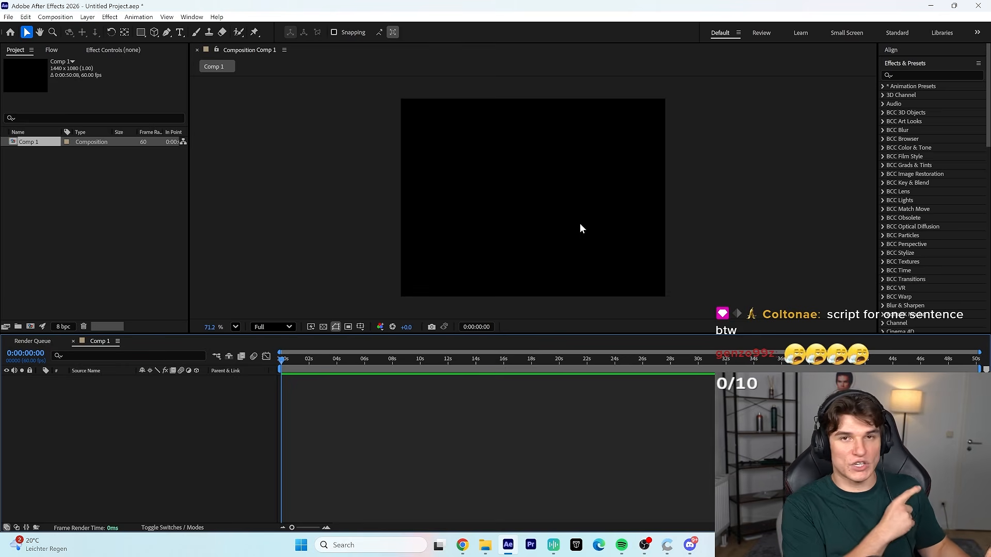
Step: Import Depth Style Audio.mp3, Dexter S2.mp4 and Dexter S4.mp4 from the Depth Style Edit folder into the project
key(alt+Tab)
drag(463, 75, 556, 178)
drag(828, 253, 741, 252)
click(440, 281)
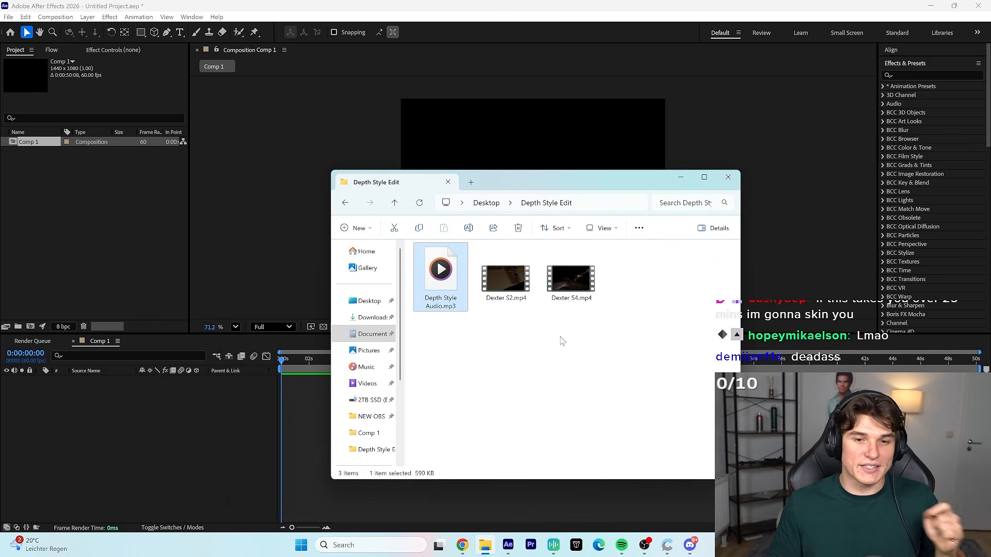
drag(615, 329, 416, 243)
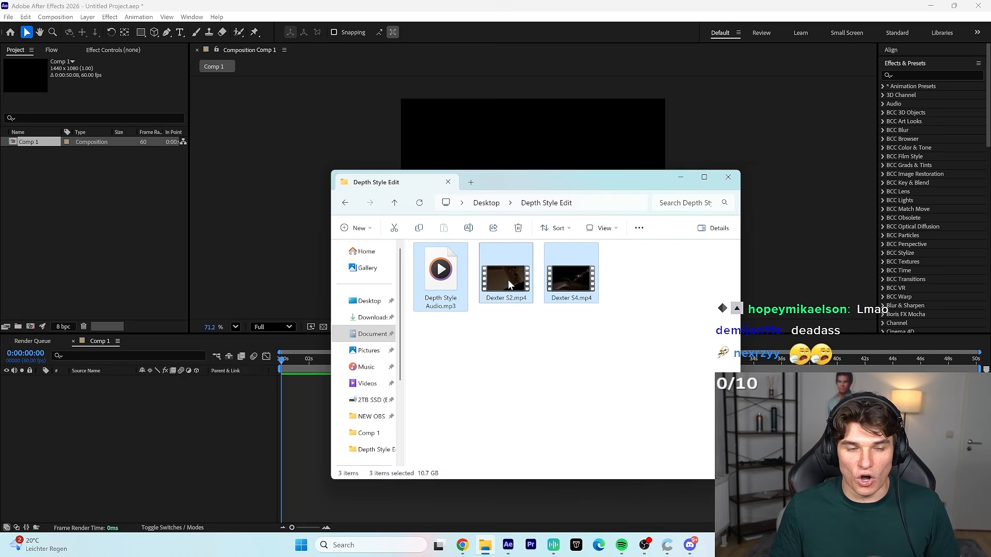
drag(510, 285, 93, 214)
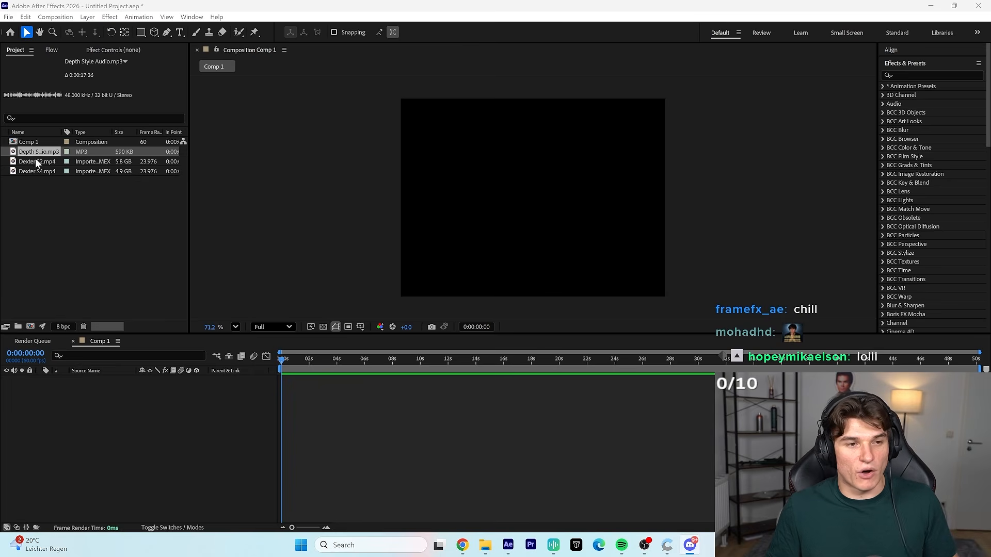
Step: Place the audio in the composition and convert the audio layer to keyframes
drag(36, 152, 161, 443)
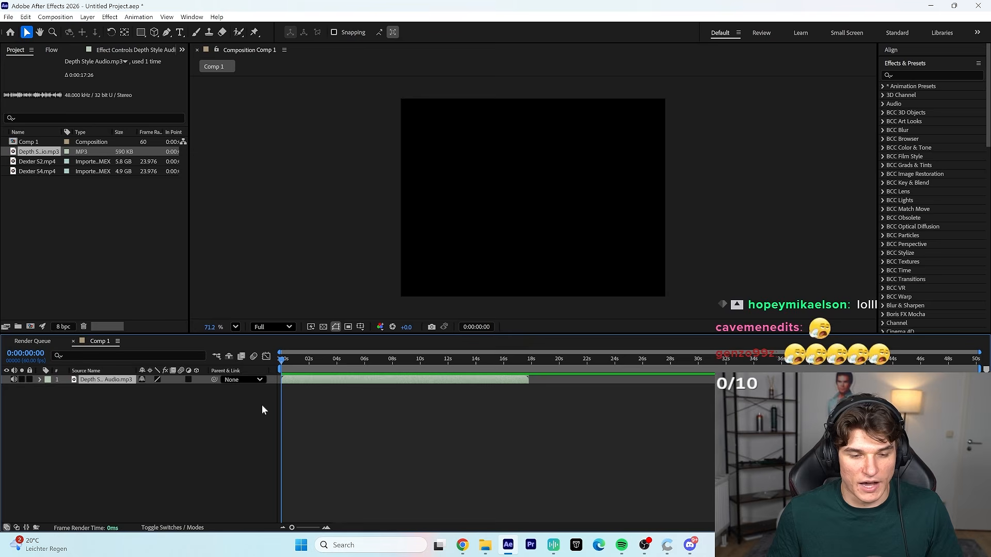
drag(292, 528, 300, 527)
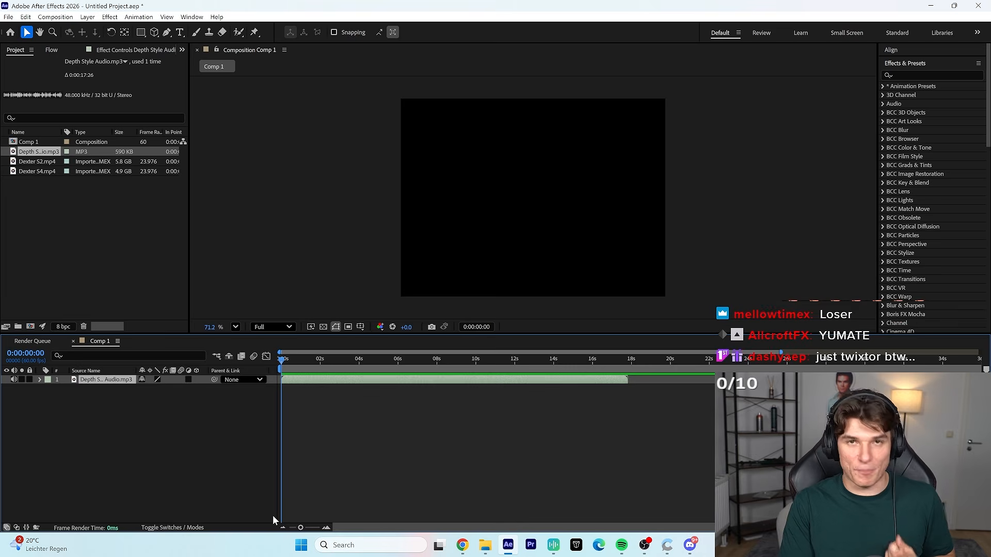
right_click(304, 382)
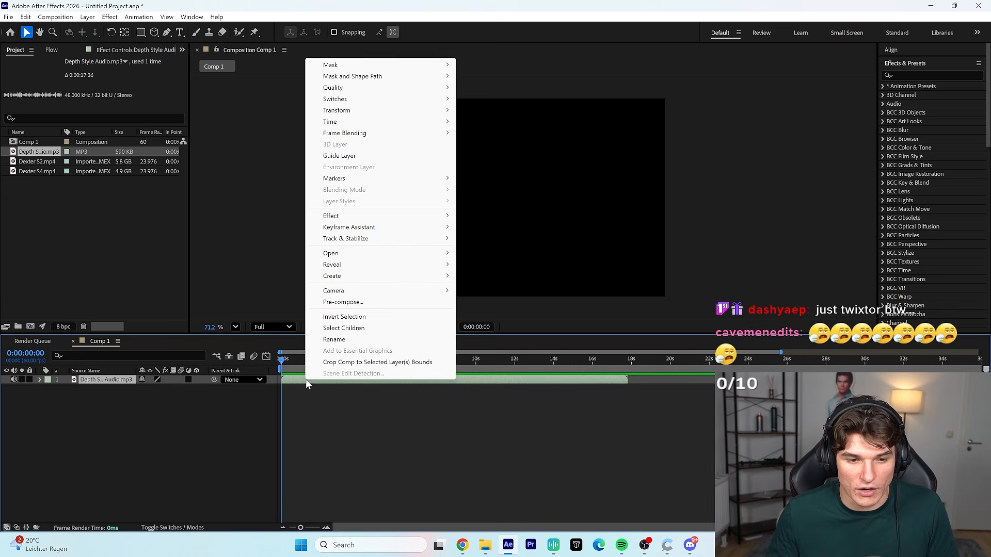
mouse_move(398, 227)
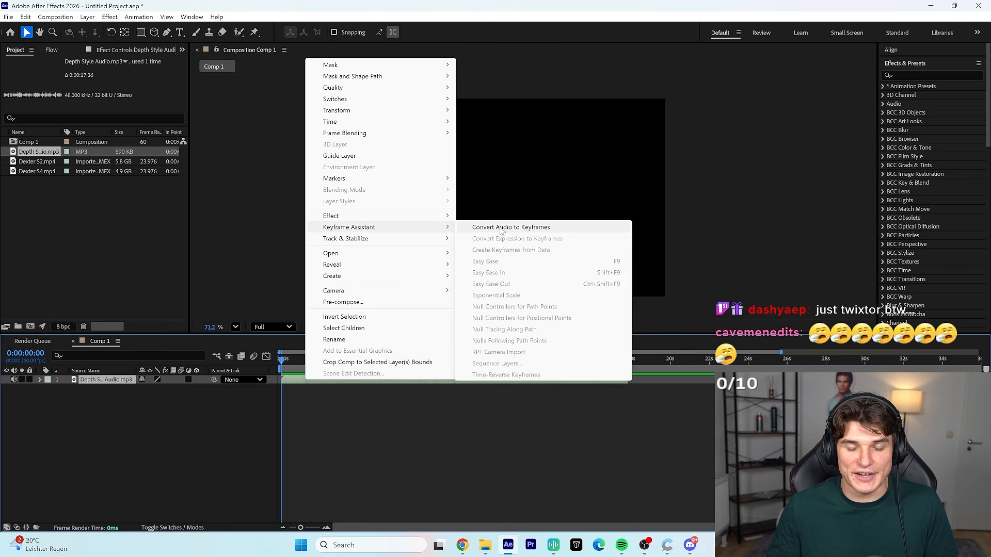
click(552, 228)
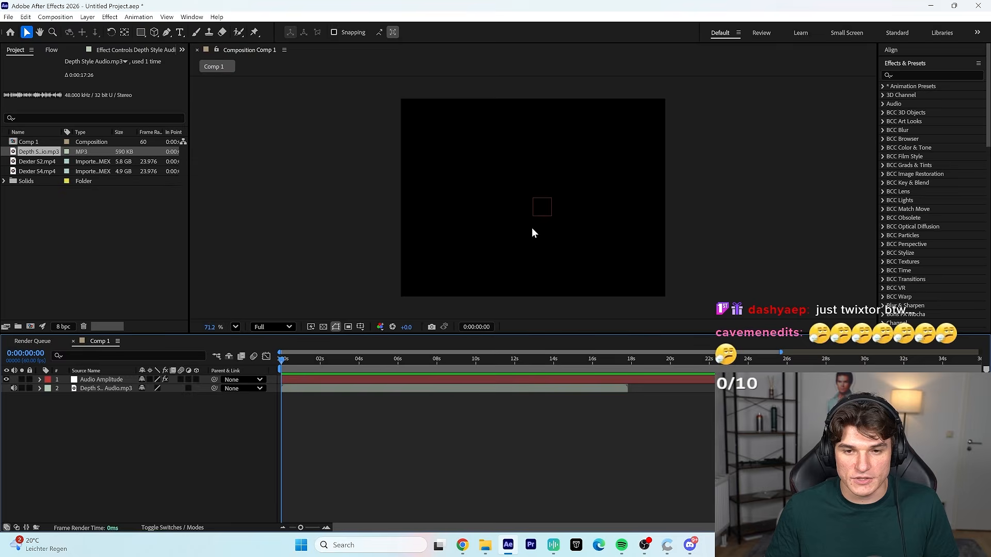
Step: Reveal the Audio Amplitude keyframes and show the Both Channels slider in the Graph Editor
click(406, 380)
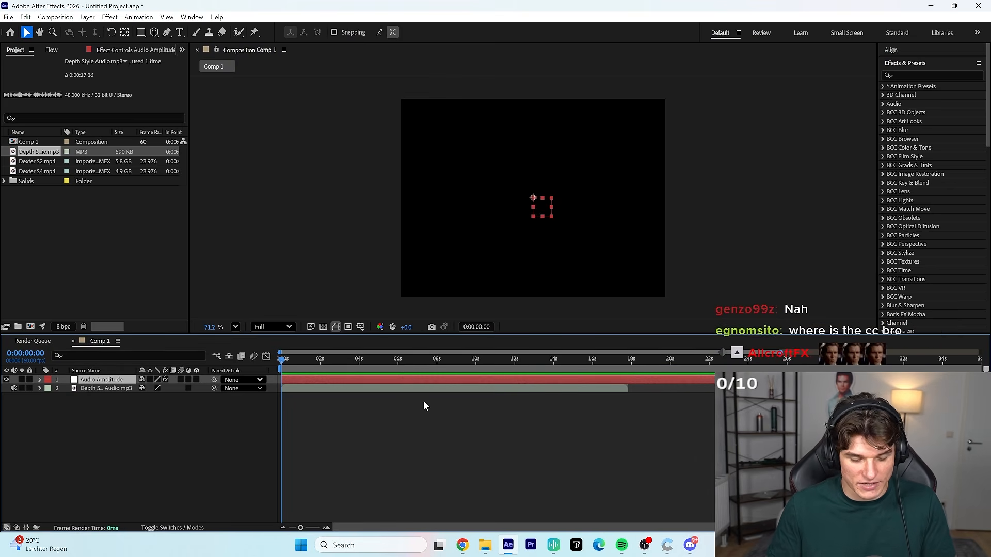
key(u)
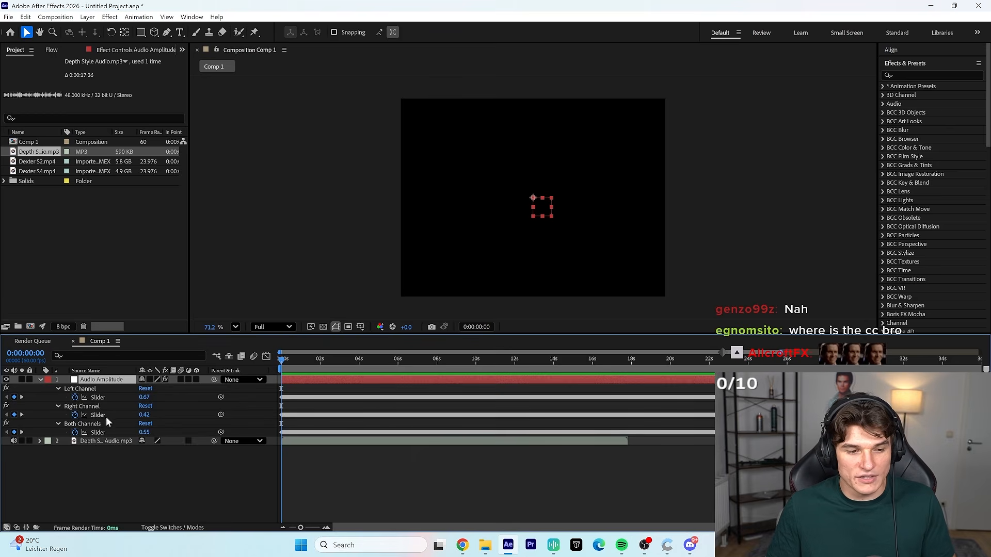
click(108, 432)
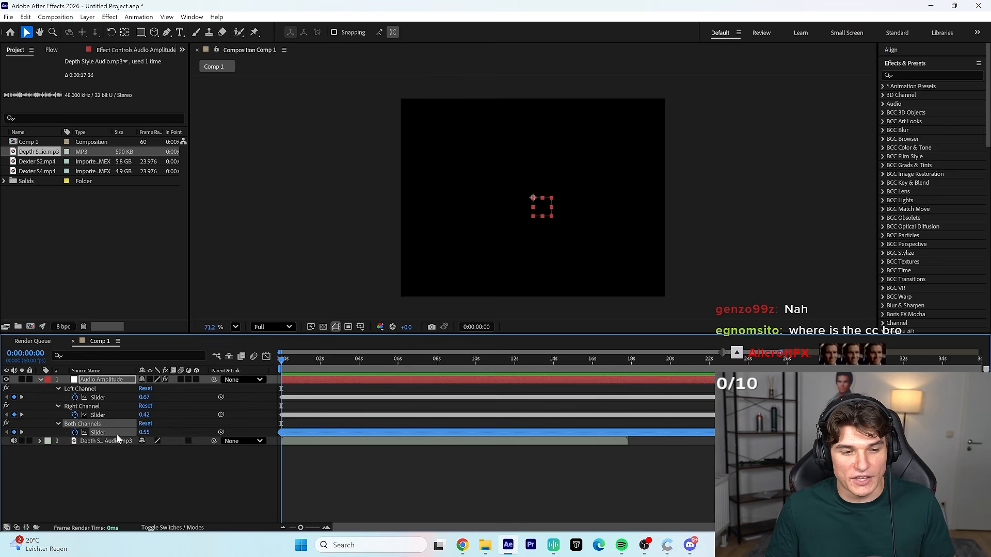
click(266, 357)
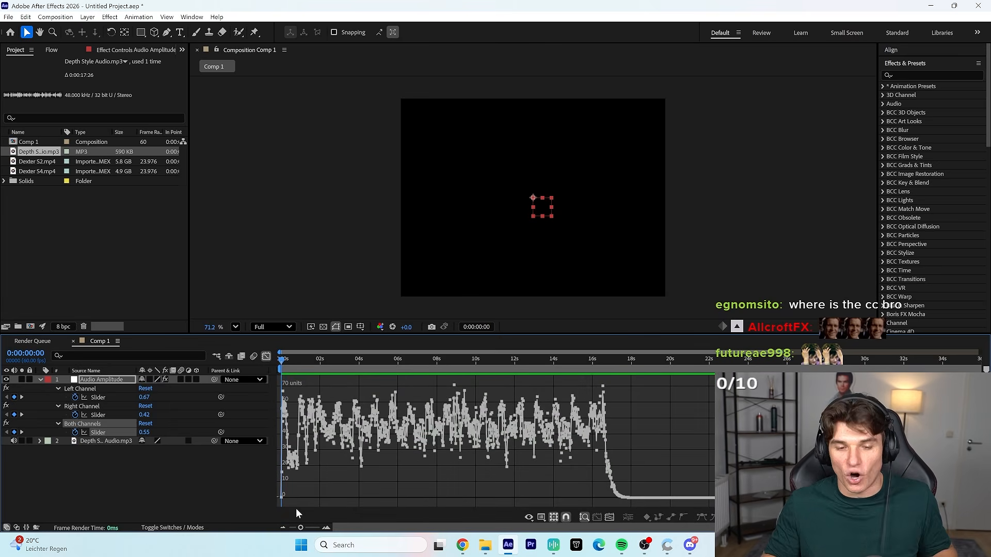
Step: Scrub through the first second of the timeline while examining the amplitude graph
drag(301, 527, 315, 527)
click(320, 358)
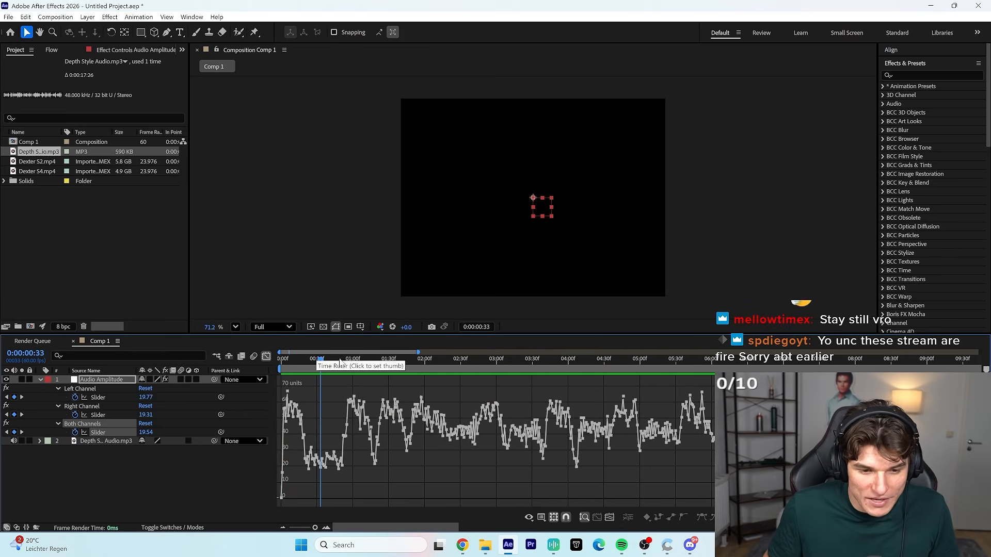
click(341, 359)
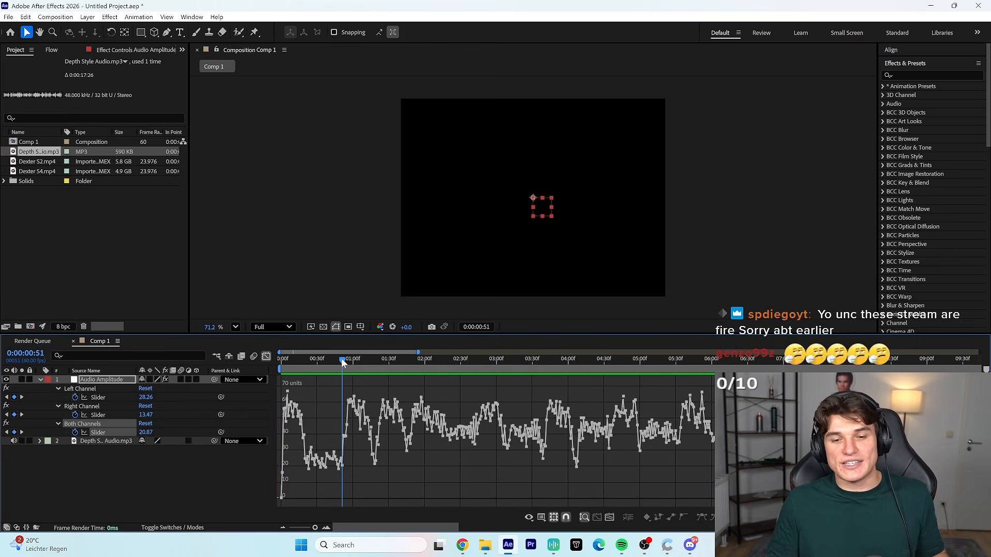
click(346, 359)
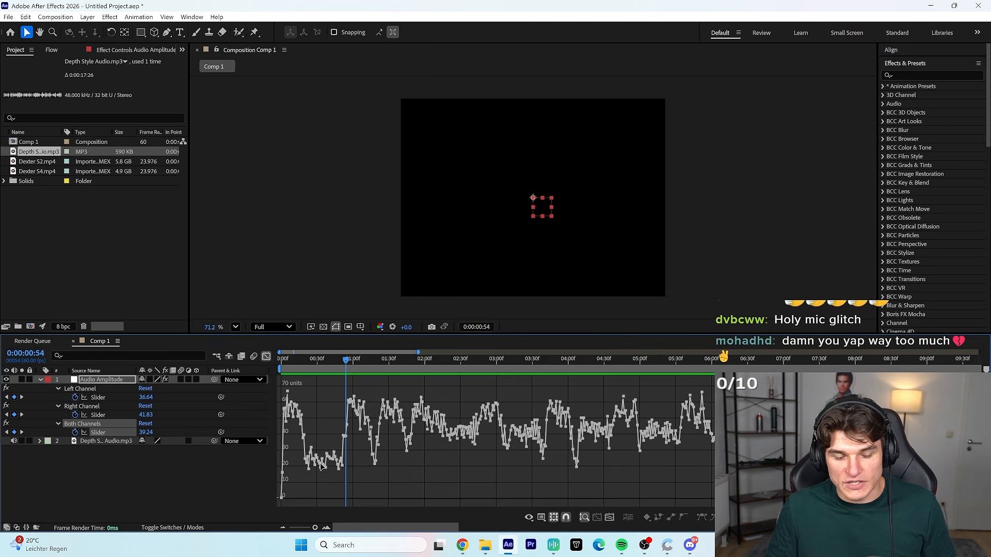
mouse_move(347, 363)
mouse_down()
mouse_move(330, 363)
mouse_move(341, 361)
mouse_up()
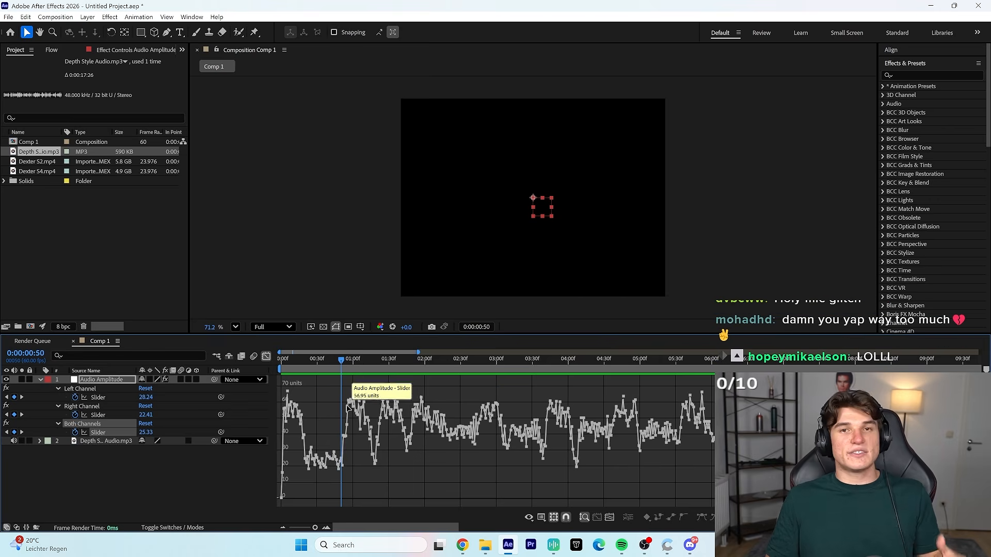
click(347, 361)
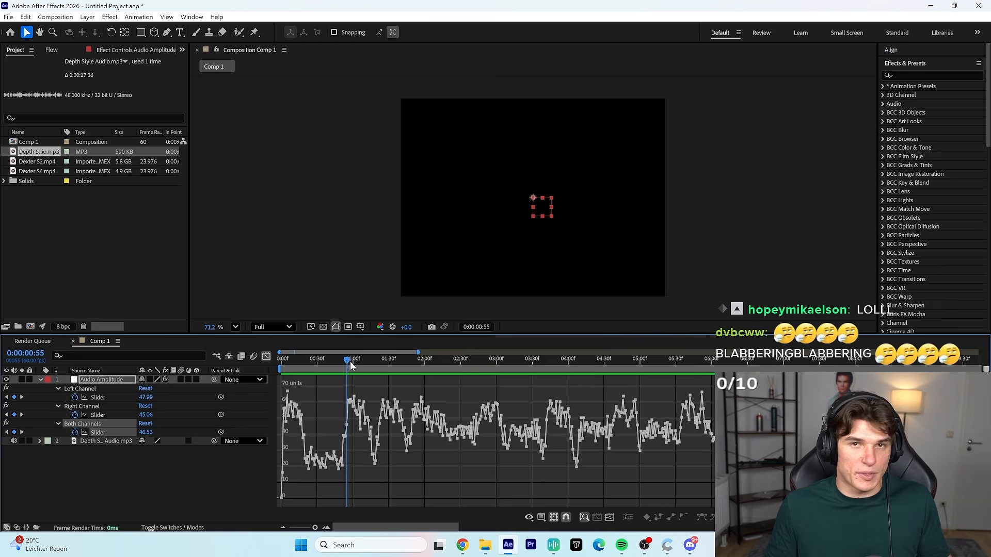
Step: Add a composition marker at 0:00:01:50
drag(347, 367, 413, 367)
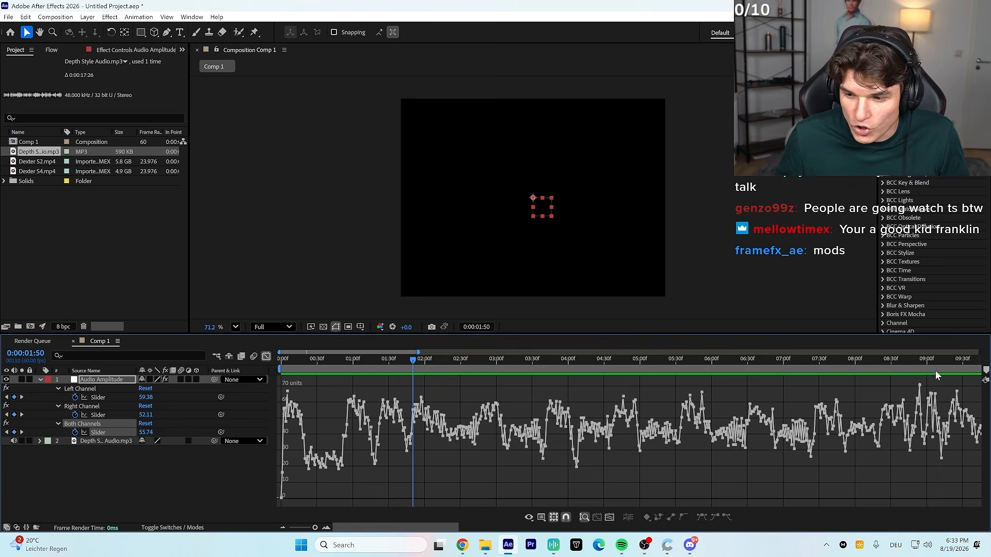
drag(985, 370, 411, 370)
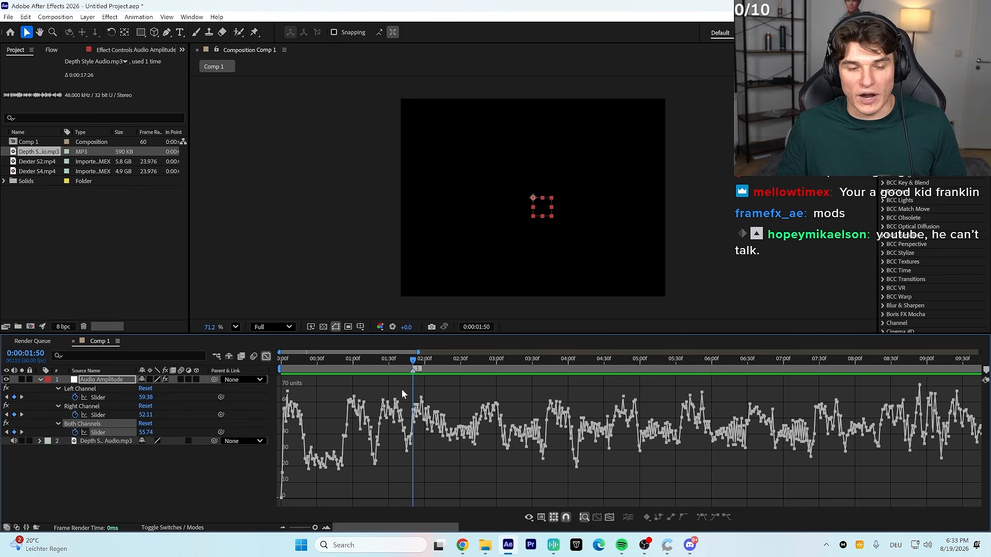
Step: Compare the beat markers with the amplitude graph around 0:00:09:24
click(266, 357)
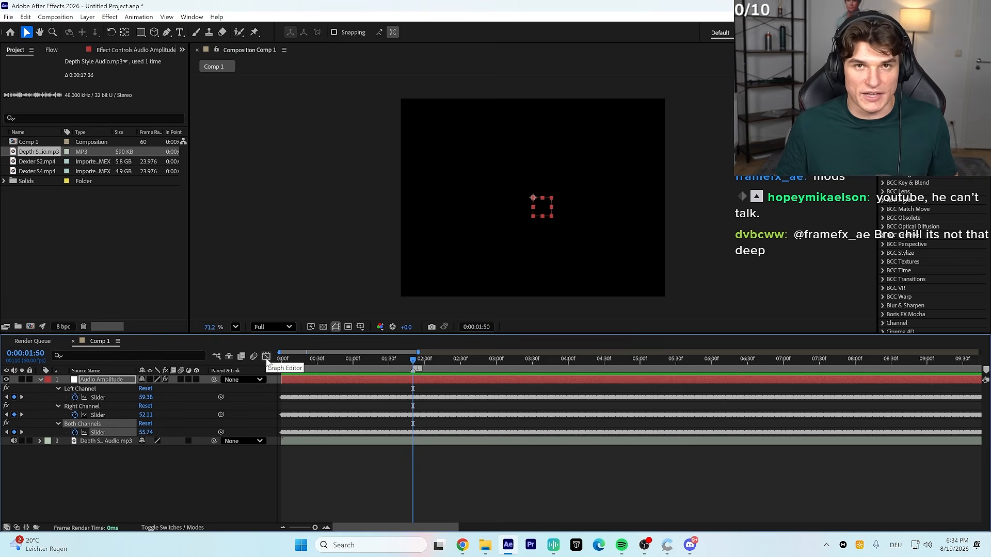
click(266, 357)
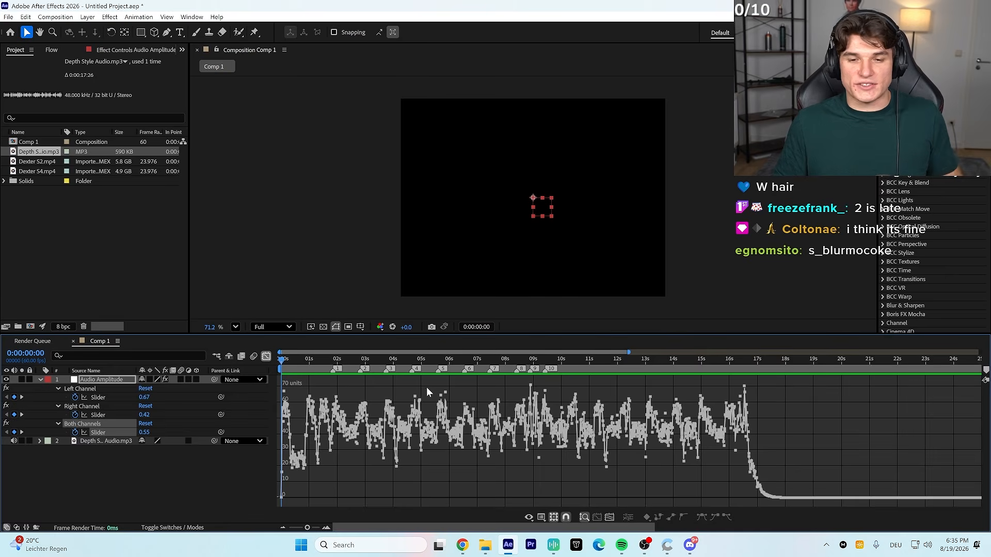
click(545, 359)
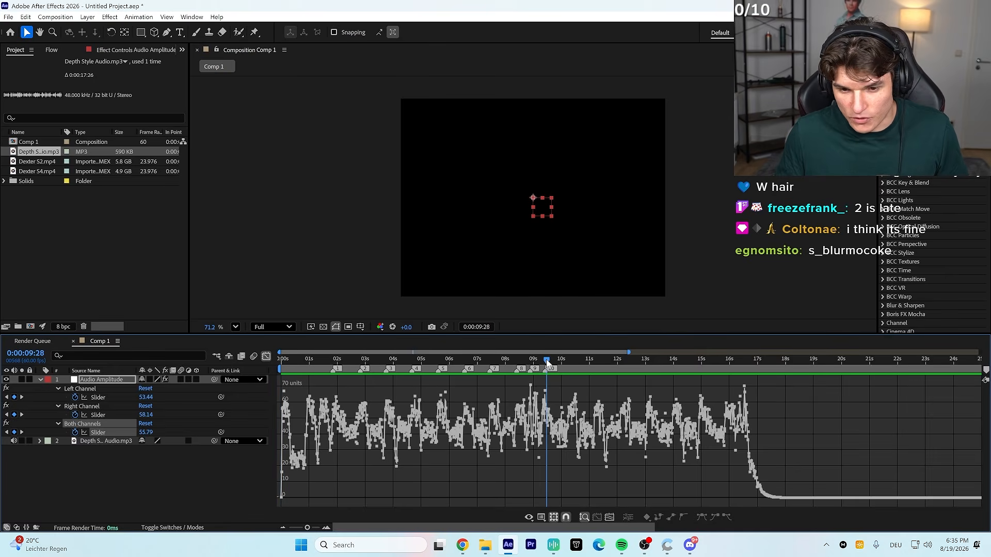
drag(547, 360, 544, 360)
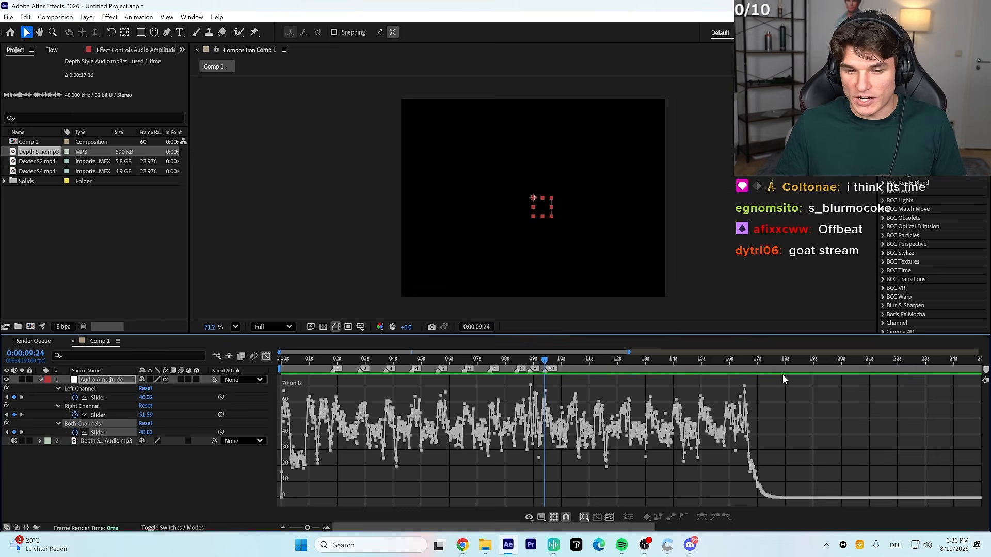
Step: Delete the Audio Amplitude layer
click(266, 357)
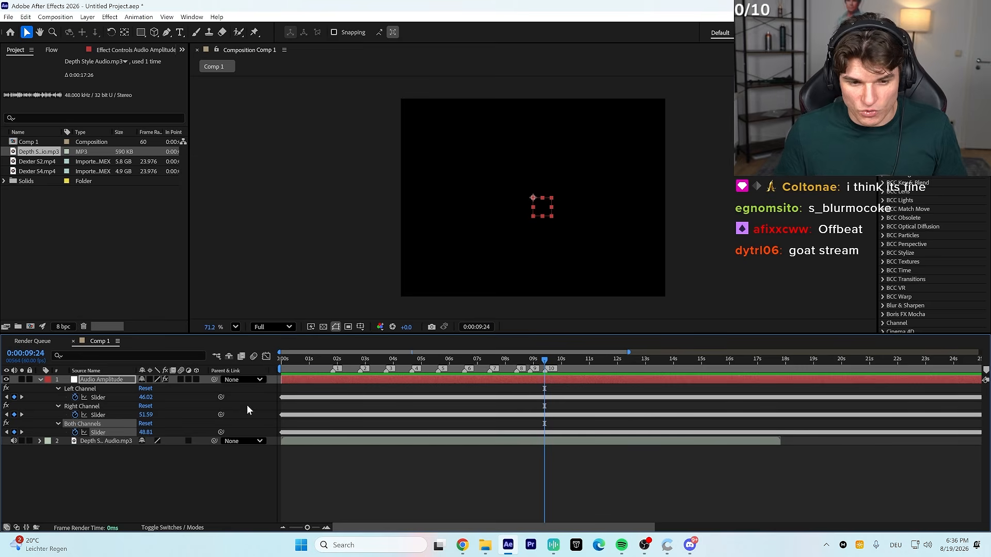
click(339, 383)
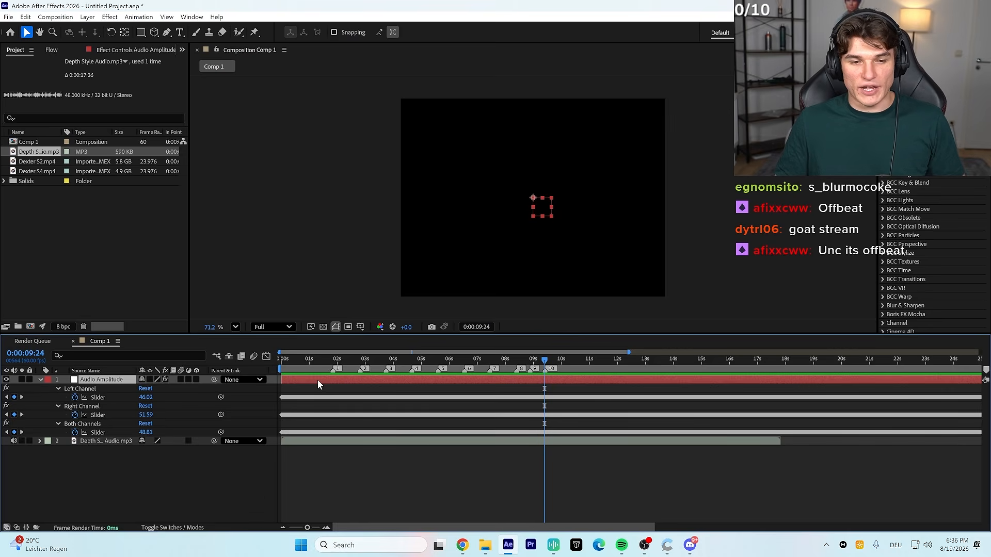
key(Delete)
Step: Add Dexter S2.mp4 to the composition as a new top layer
click(332, 361)
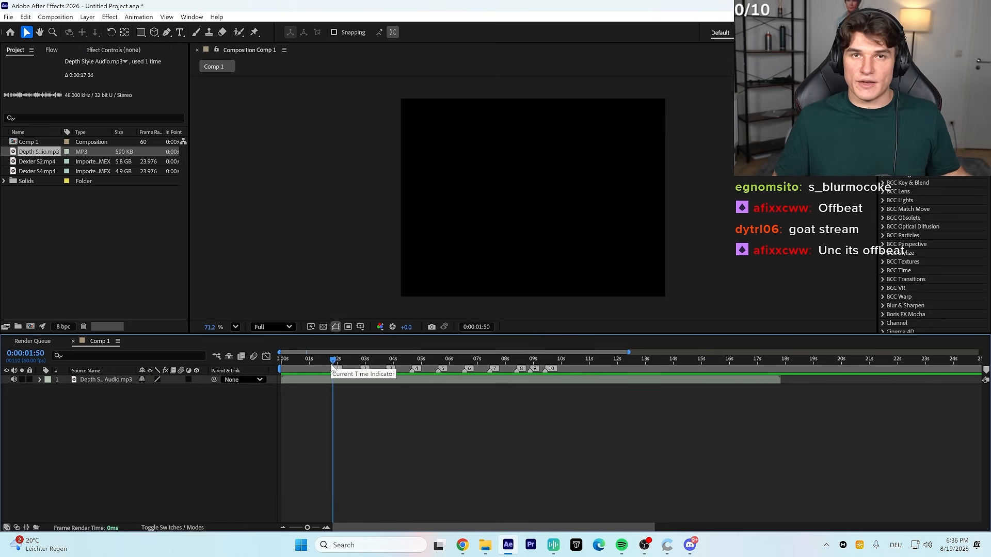
drag(39, 161, 142, 380)
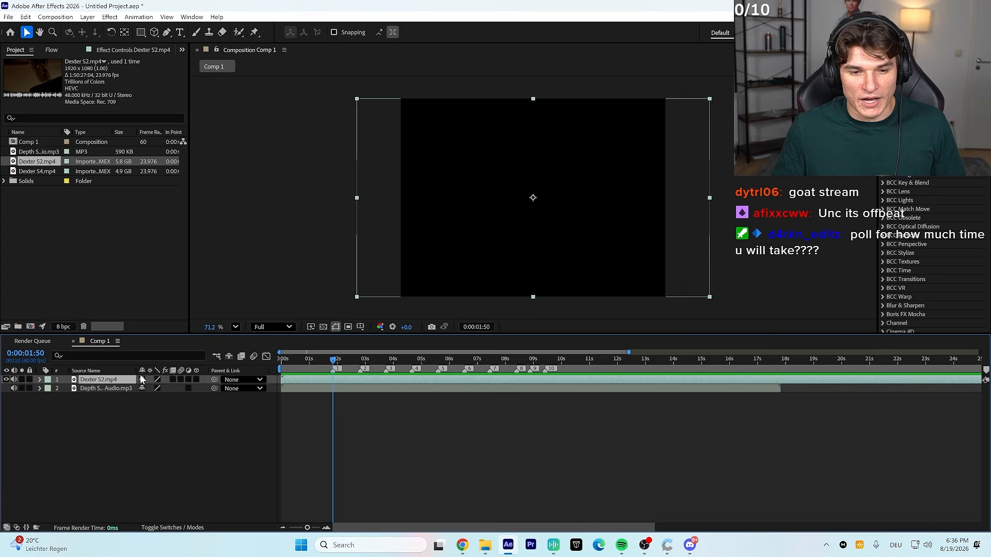
drag(319, 363, 314, 369)
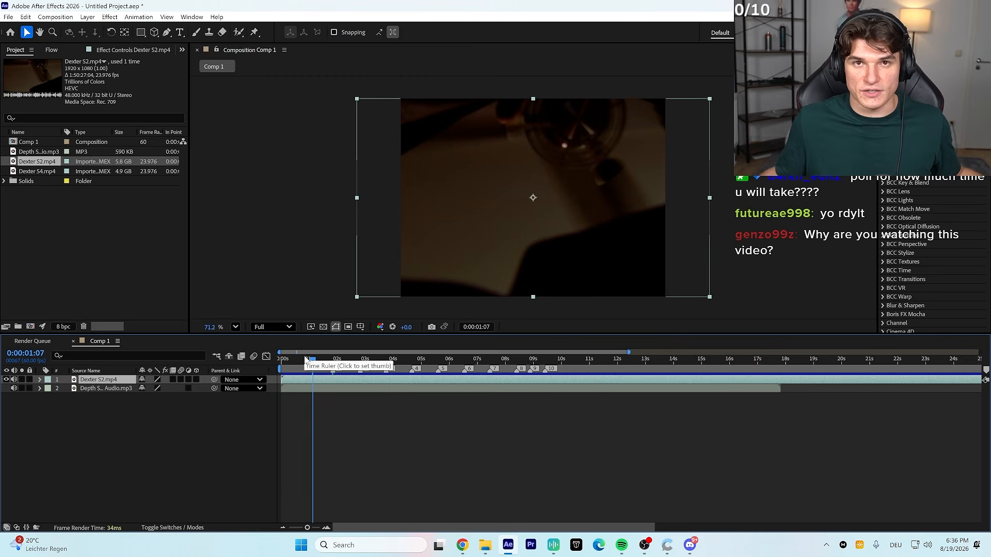
click(310, 360)
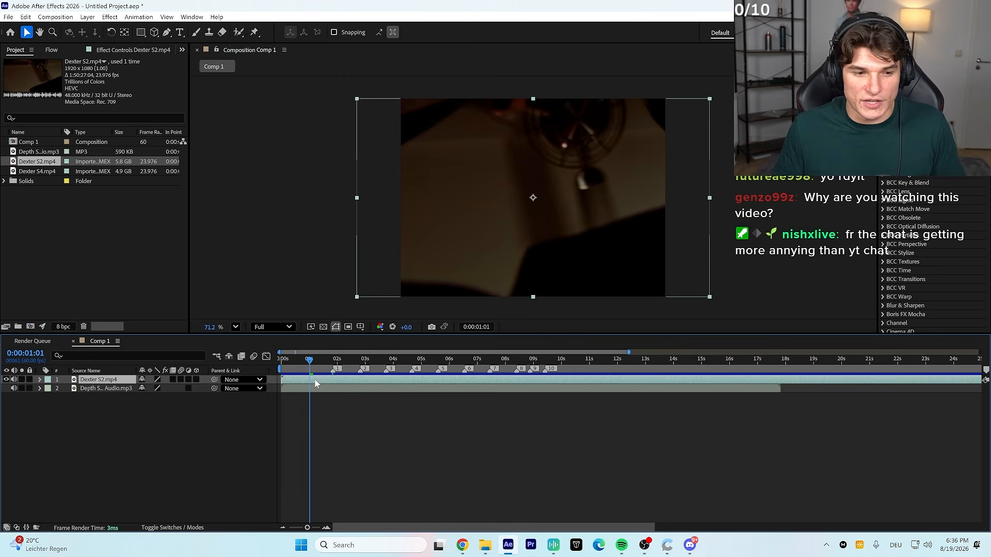
Step: Open the Dexter S2 layer and set its In point at 1:27:24:04
double_click(309, 379)
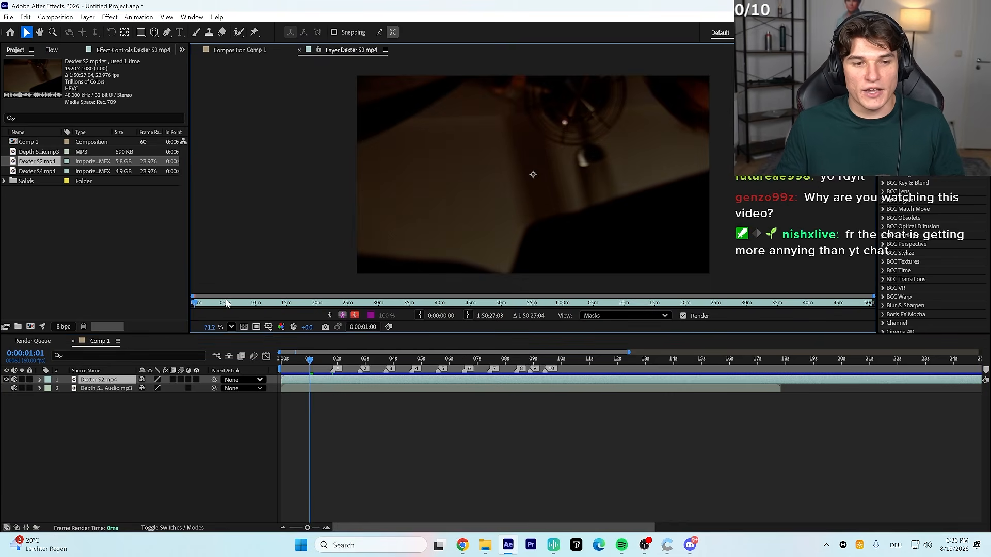
click(199, 305)
drag(199, 304, 204, 304)
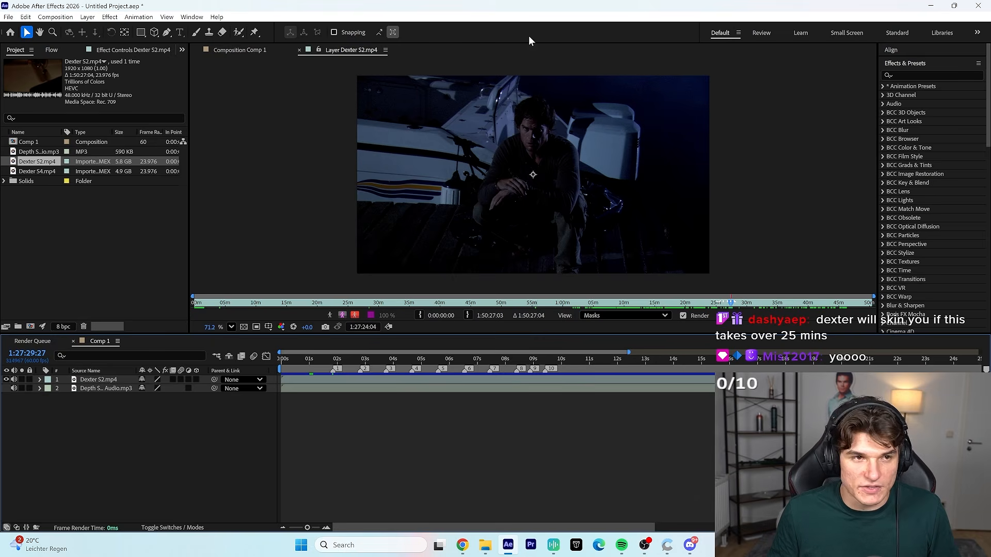
click(421, 316)
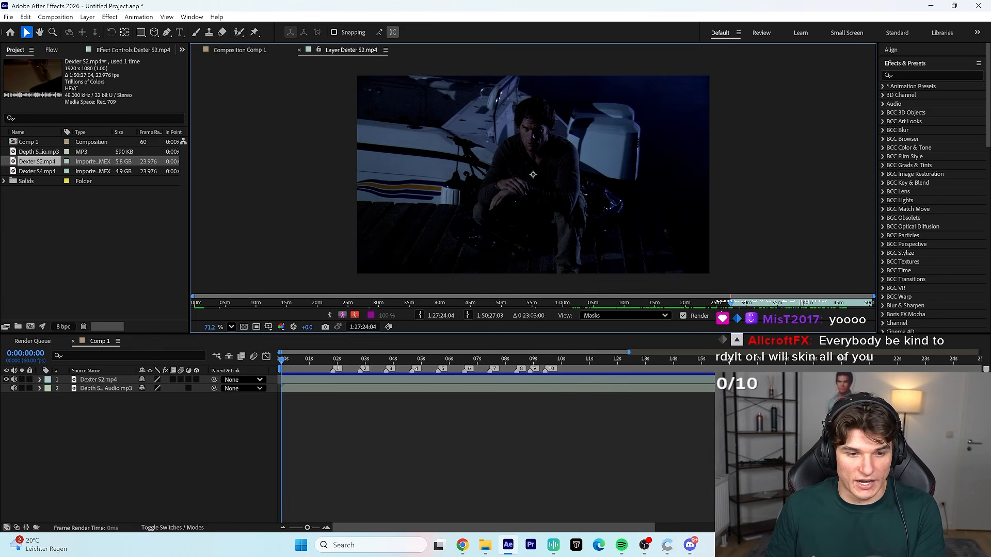
Step: Split the Dexter S2 layer at the second beat marker, 0:00:02:49
drag(281, 359, 351, 357)
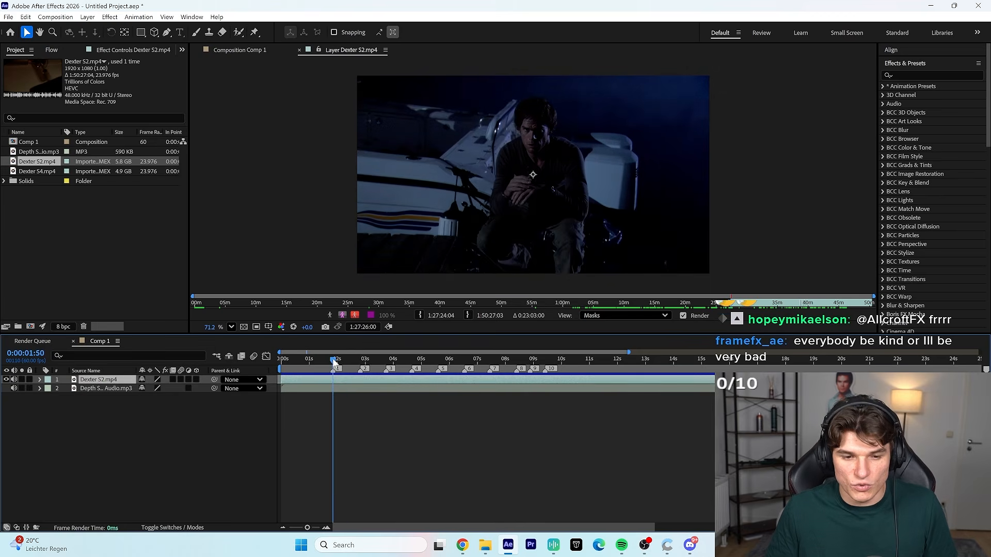
drag(333, 359, 360, 356)
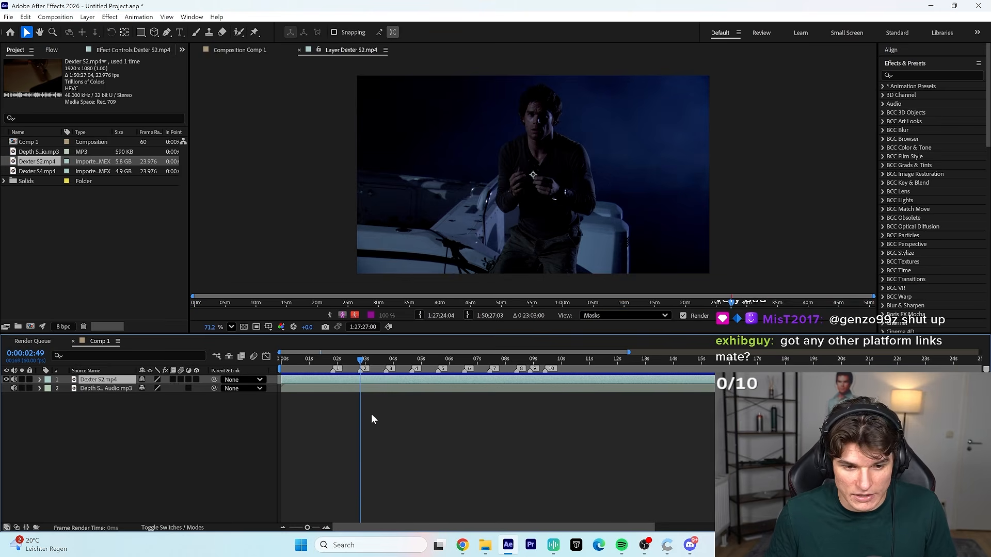
key(ctrl+shift+d)
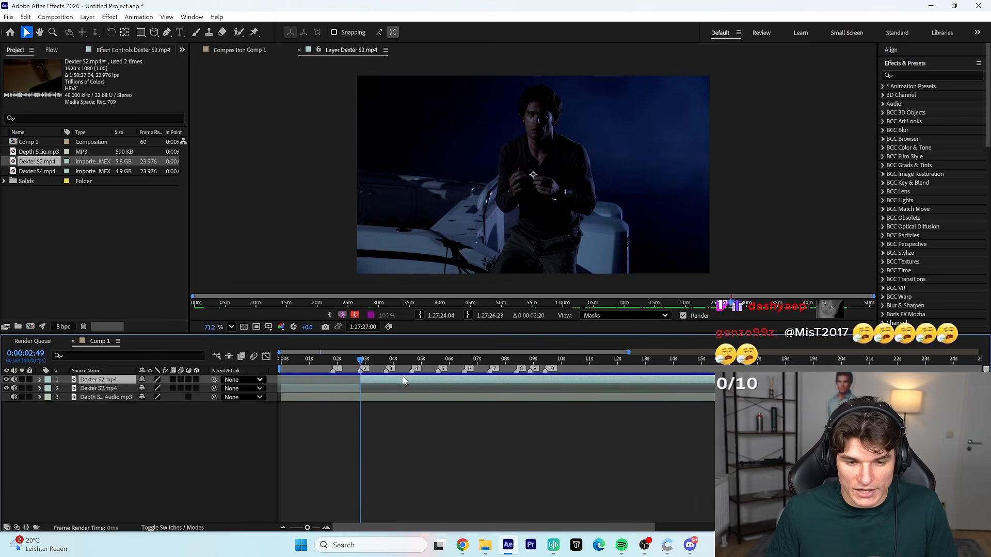
Step: Open the second Dexter S2 segment in its layer panel and nudge its source position slightly
double_click(397, 382)
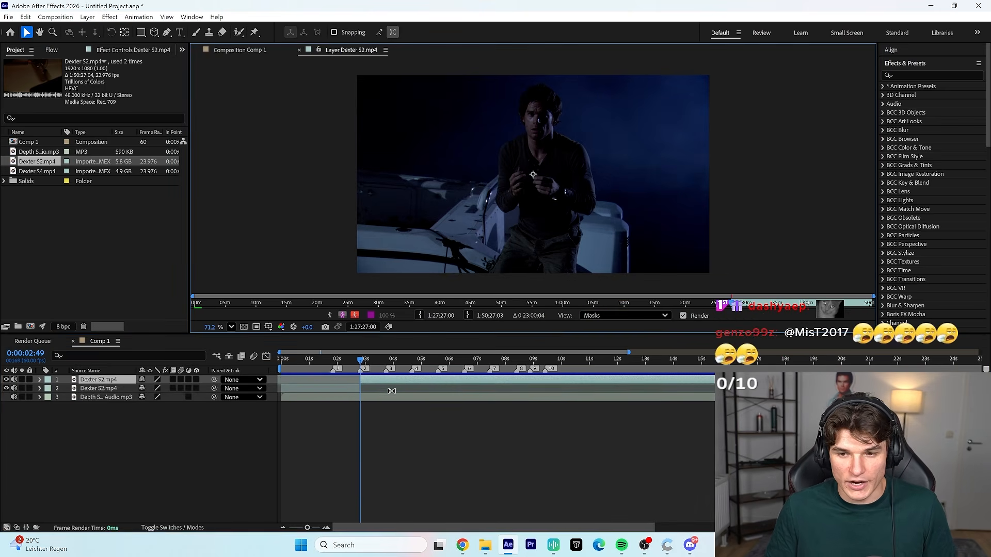
drag(731, 303, 729, 304)
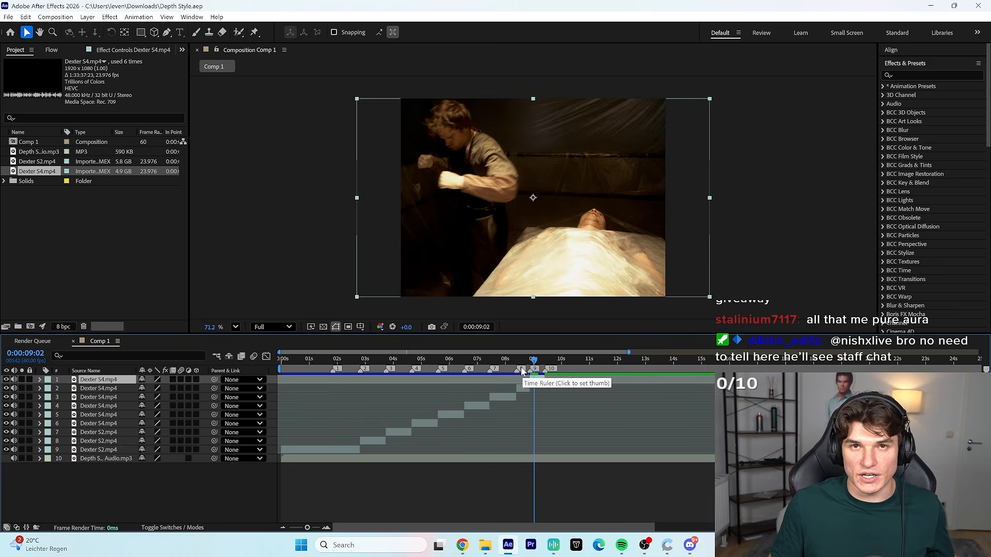
Step: Open the first Dexter S2 clip from the comp start in its layer panel and start Stabilize Motion in the Tracker
drag(514, 359, 265, 362)
click(298, 448)
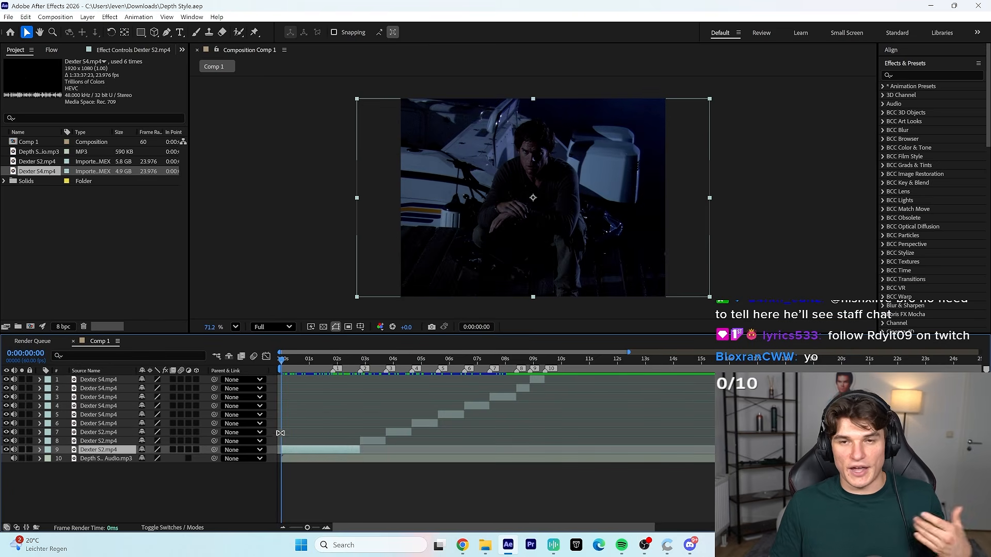
double_click(295, 449)
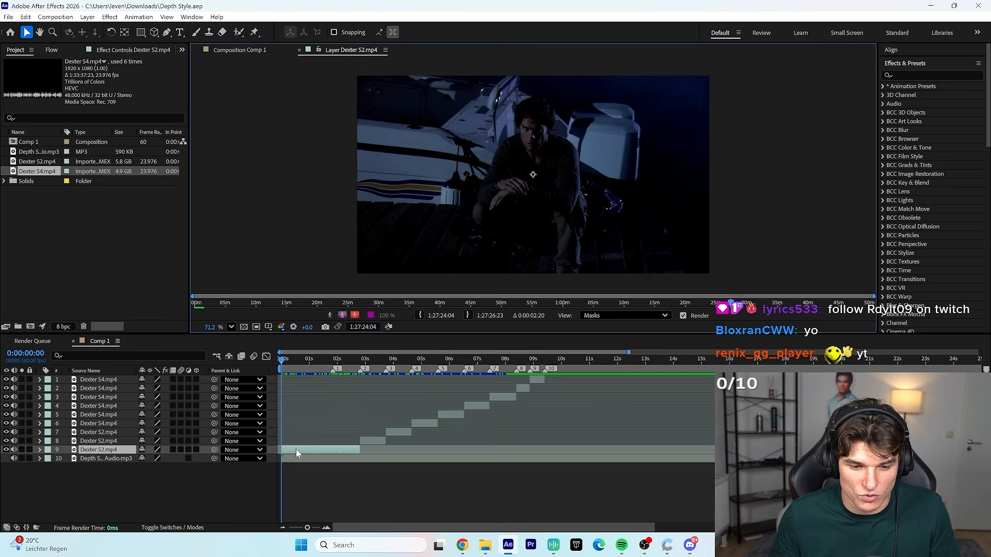
click(904, 64)
click(899, 117)
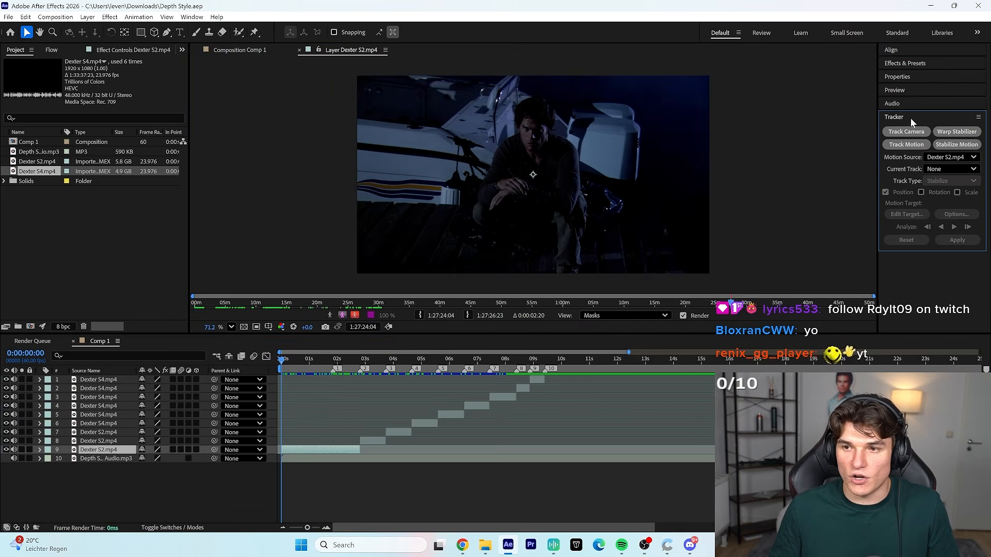
click(955, 145)
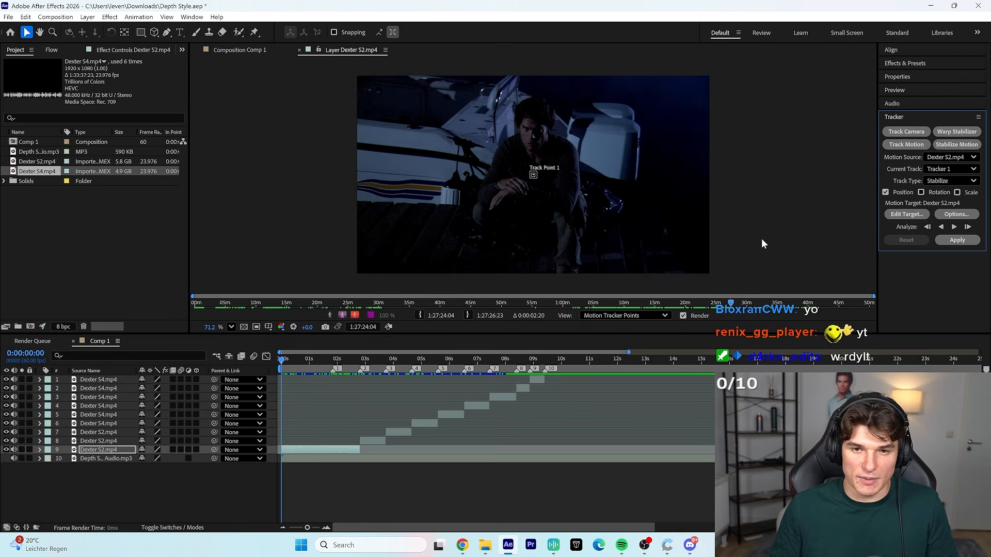
Step: Enlarge Track Point 1's search box on the figure and analyze the track forward
scroll(534, 176, up, 4)
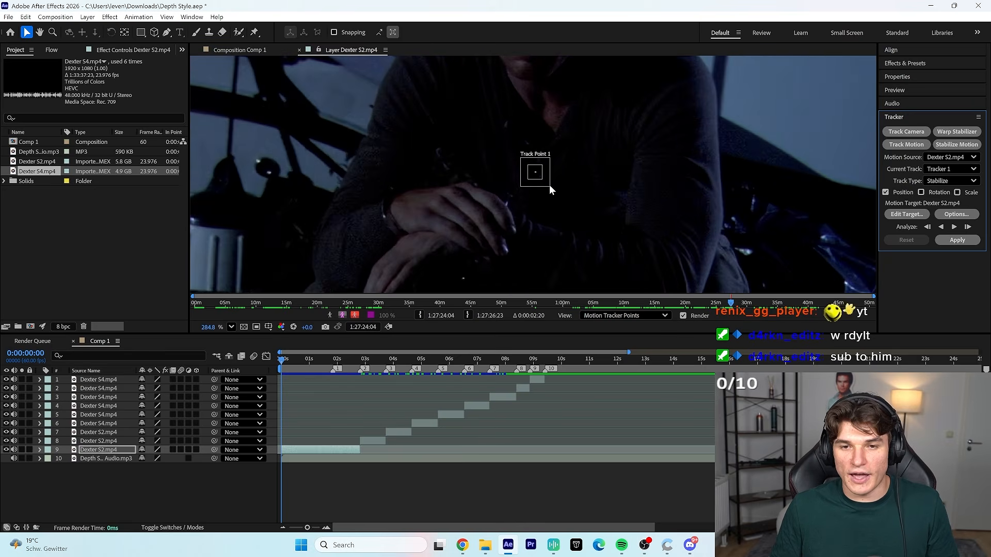
drag(548, 185, 577, 213)
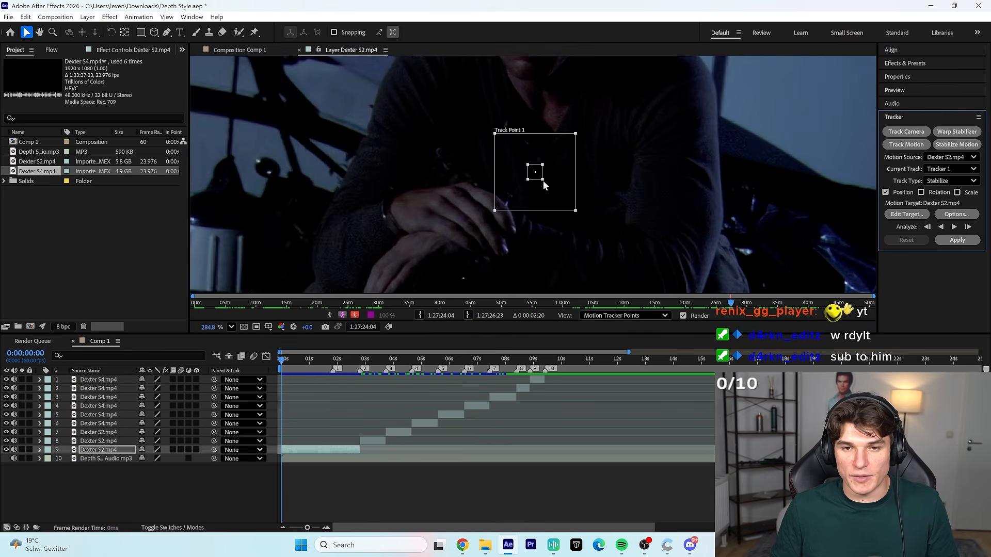
mouse_move(543, 181)
mouse_down()
mouse_move(557, 70)
mouse_move(551, 199)
mouse_move(546, 180)
mouse_up()
click(954, 227)
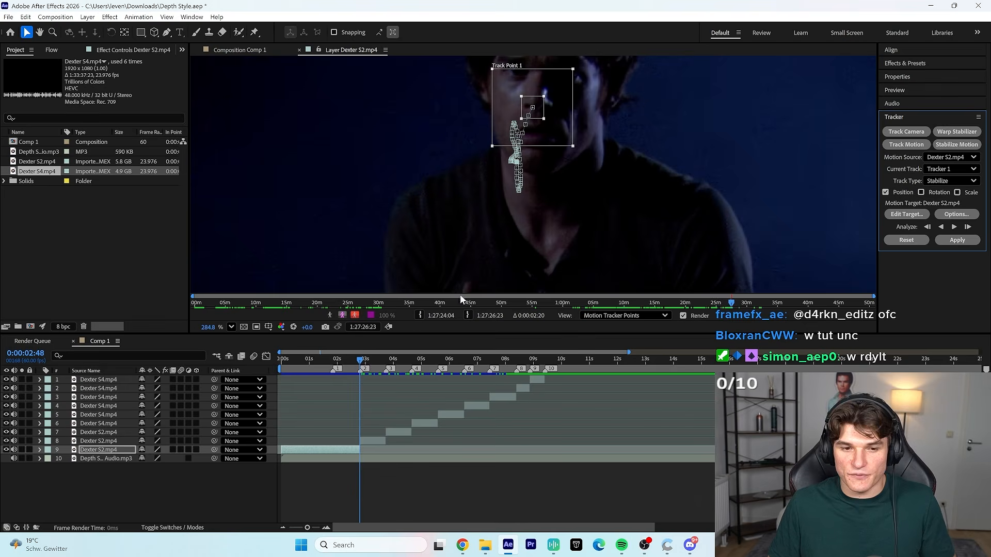
Step: Apply the stabilization to the Dexter S2 layer with X only as the apply dimension
mouse_move(364, 360)
mouse_down()
mouse_move(335, 363)
mouse_move(353, 365)
mouse_up()
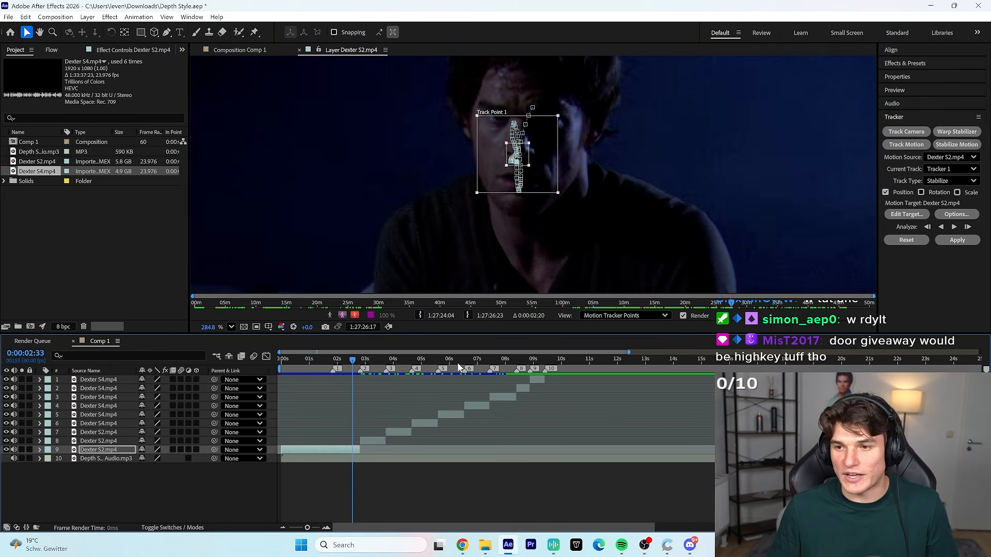
click(957, 241)
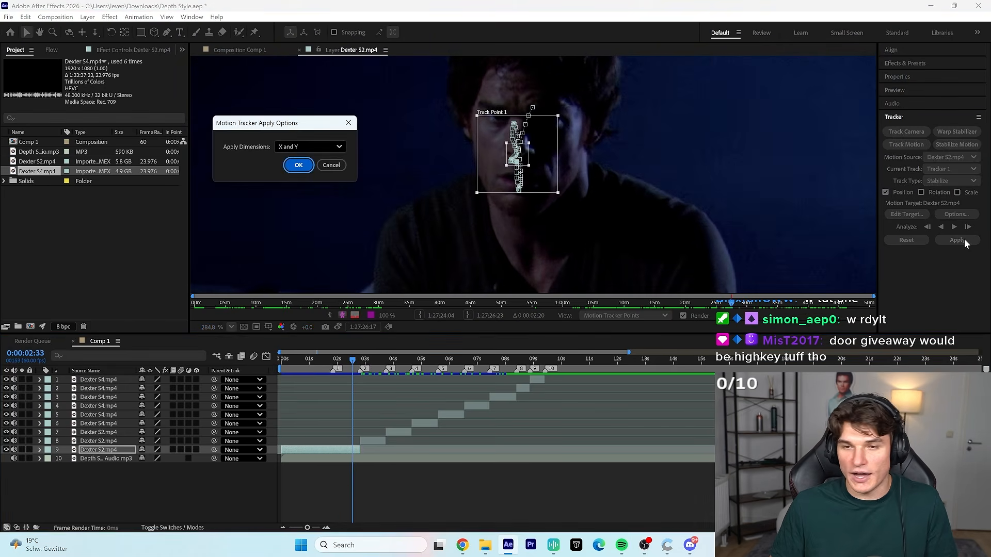
click(463, 195)
click(456, 224)
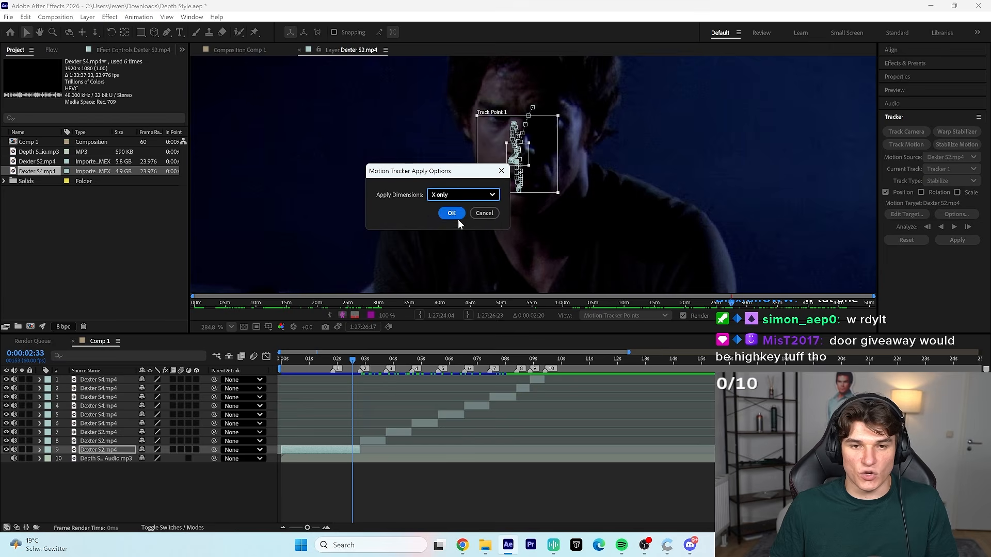
click(451, 213)
Step: Select the Dexter S4 clip at 0:00:08:33 and shift it right in the frame
mouse_move(352, 359)
mouse_down()
mouse_move(305, 360)
mouse_move(347, 360)
mouse_up()
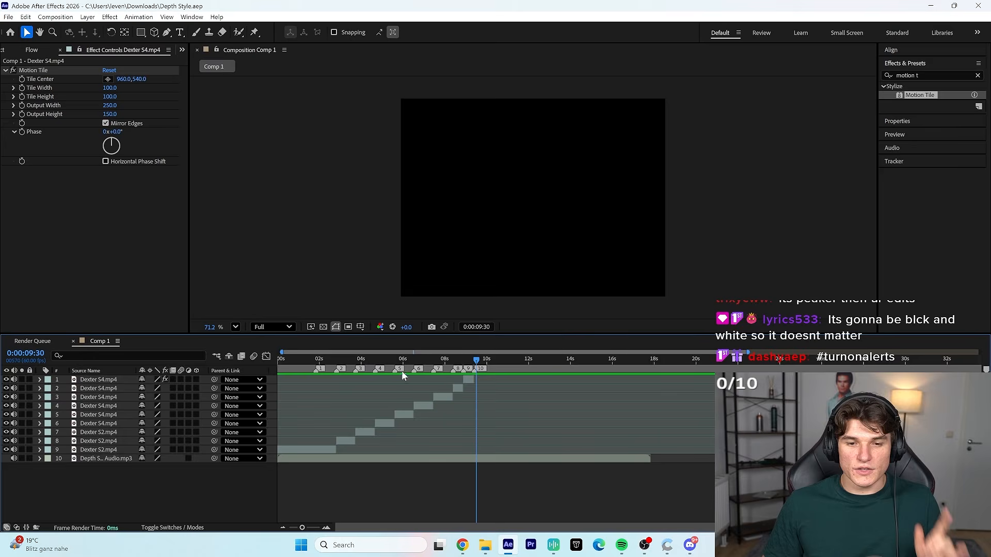
click(457, 360)
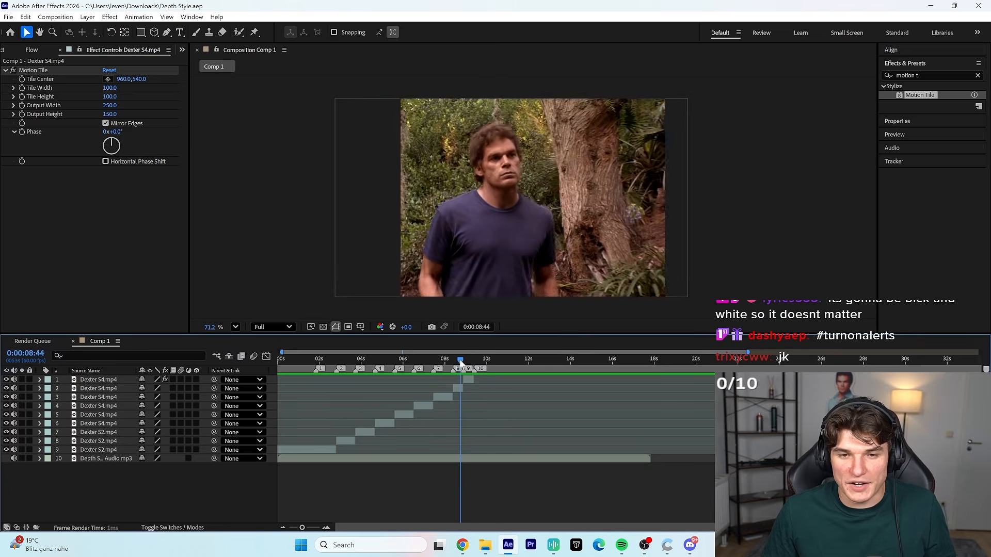
click(457, 387)
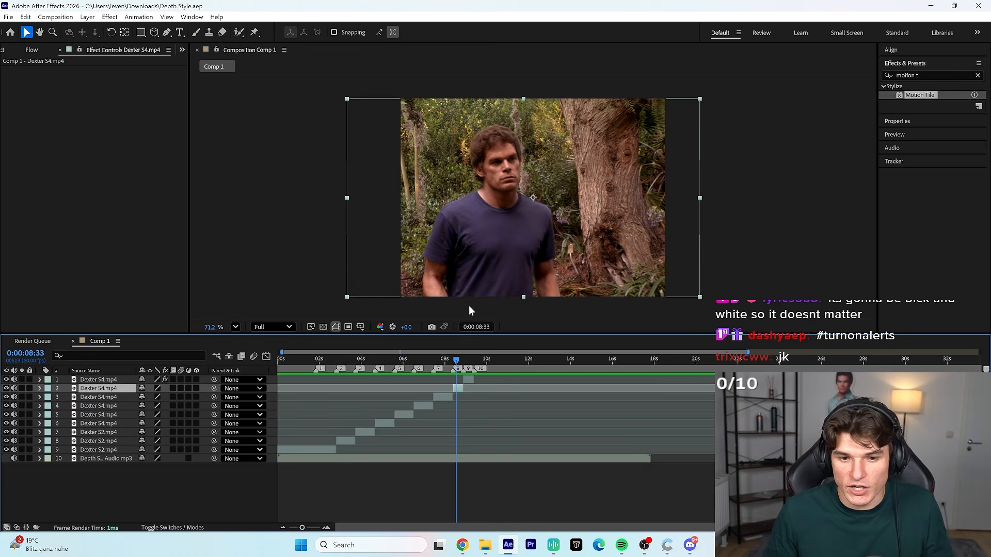
drag(509, 213, 538, 215)
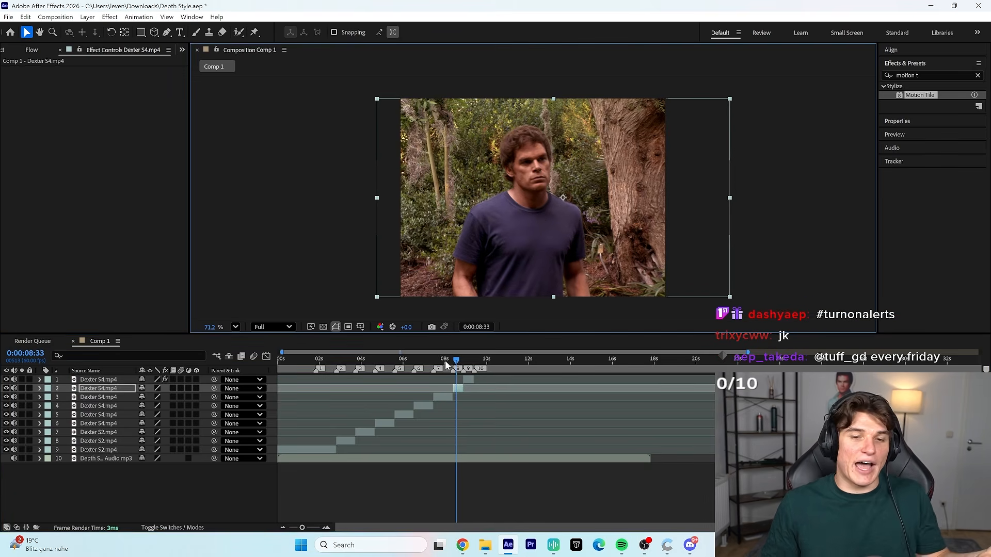
Step: Reposition the two preceding Dexter S4 clips in the frame, shifting one left and one right
click(445, 360)
drag(546, 241, 504, 240)
click(425, 361)
drag(450, 271, 498, 267)
Step: Split the first Dexter S2 clip at 0:00:01:50
click(402, 360)
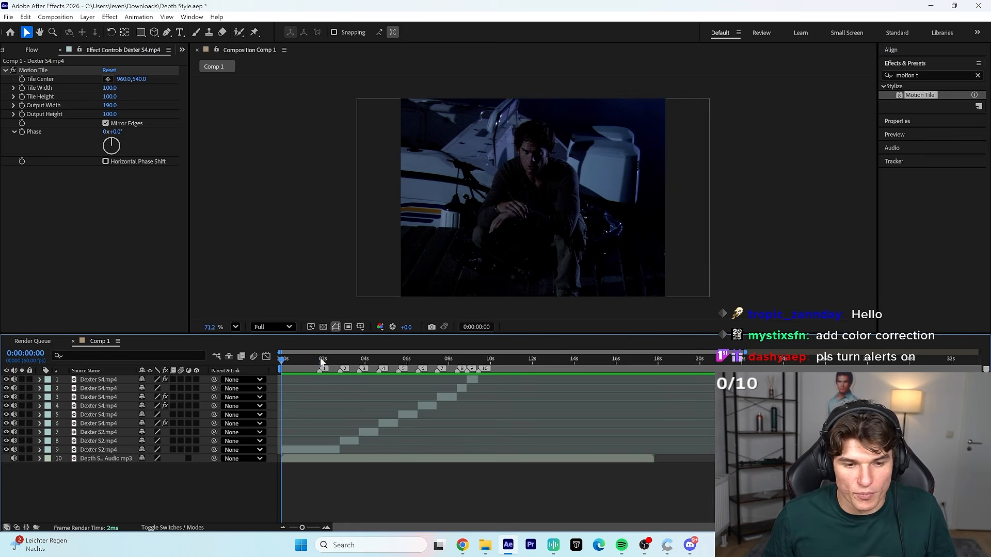
click(321, 361)
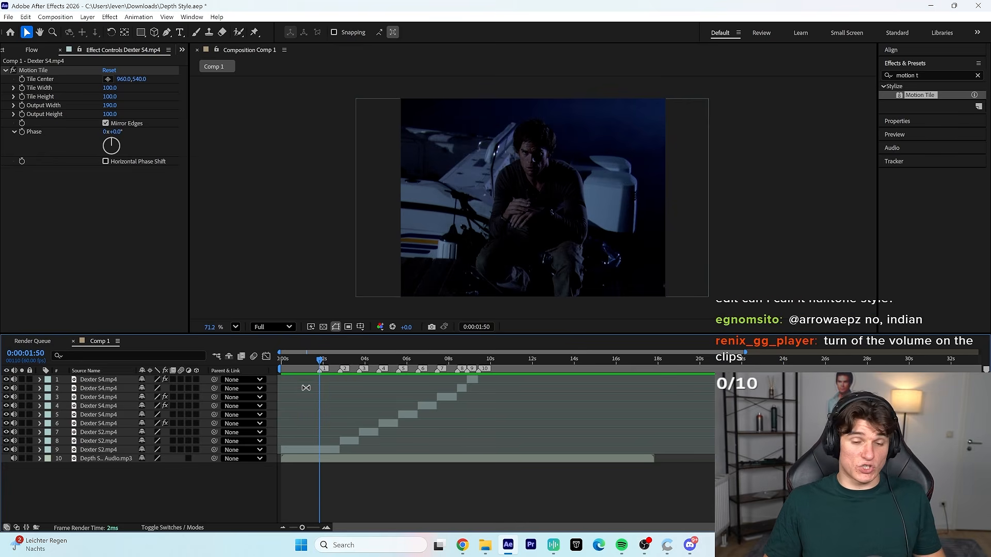
click(308, 449)
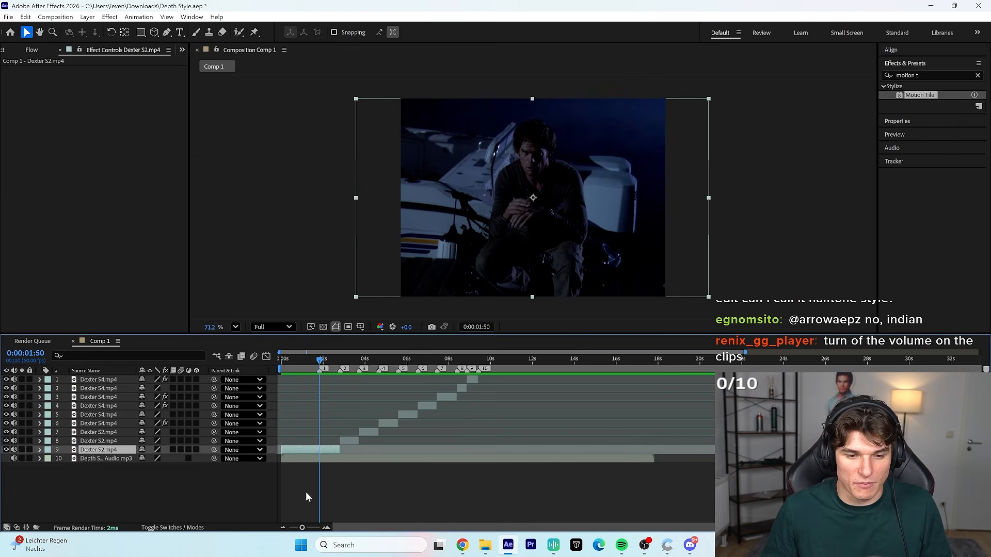
drag(302, 527, 308, 528)
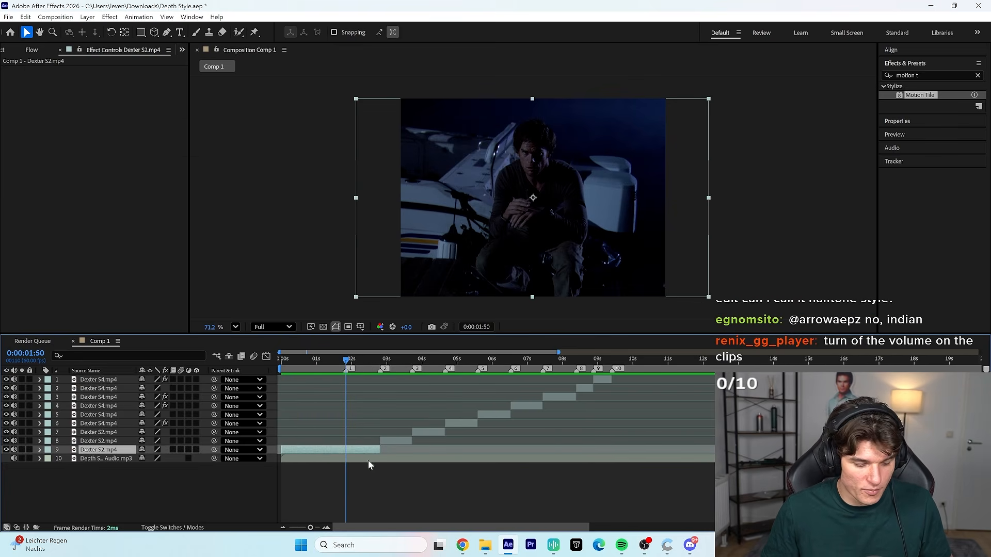
key(ctrl+shift+d)
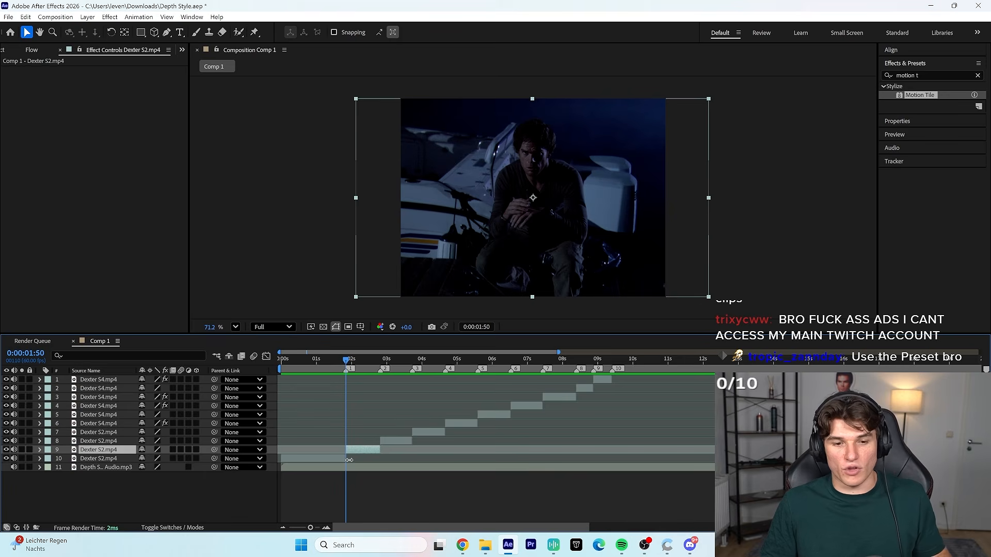
Step: Select layers 1 through 9 and enable motion blur for them and the composition
shift+click(109, 384)
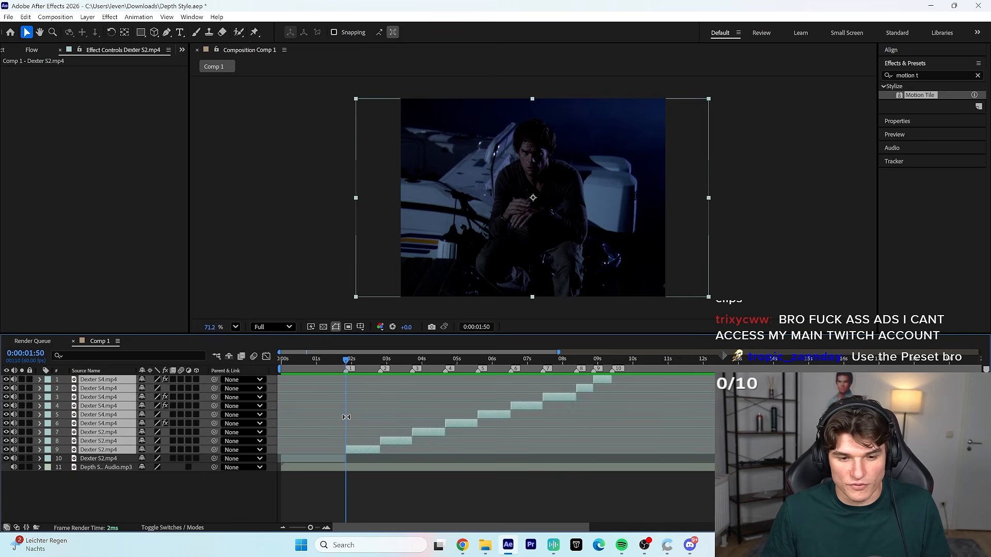
click(14, 380)
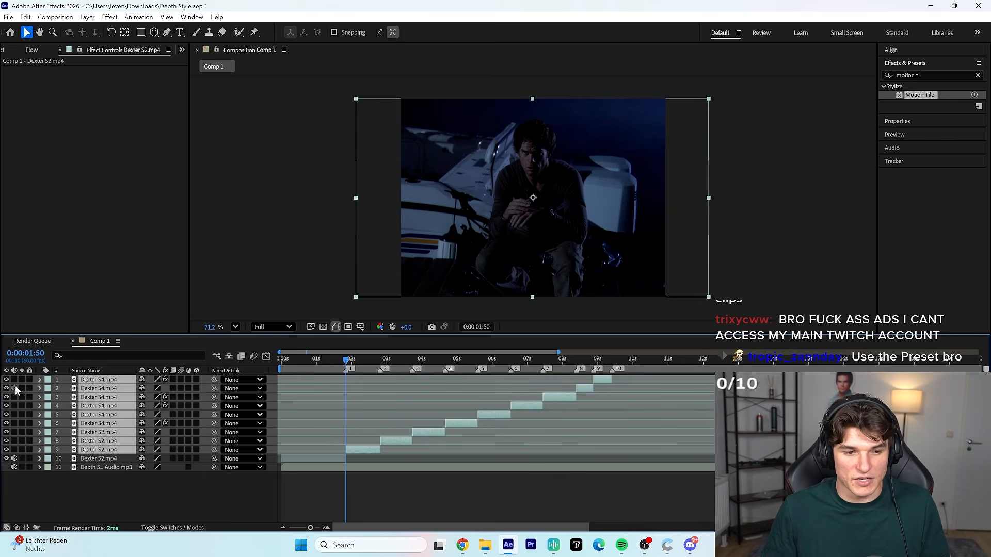
click(181, 379)
click(175, 380)
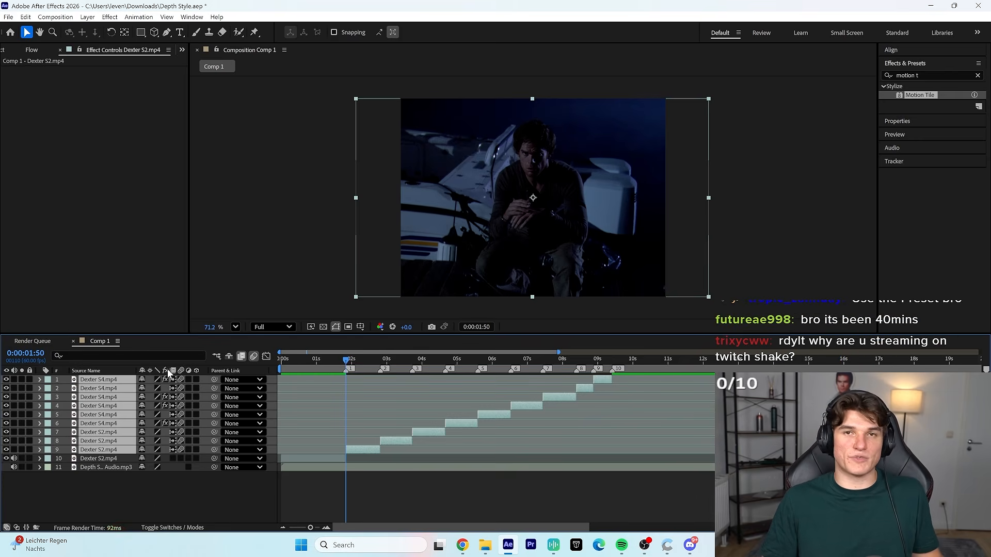
Step: Pre-compose the Dexter S2 segment at 0:00:02:10, moving all attributes into the new composition
click(356, 450)
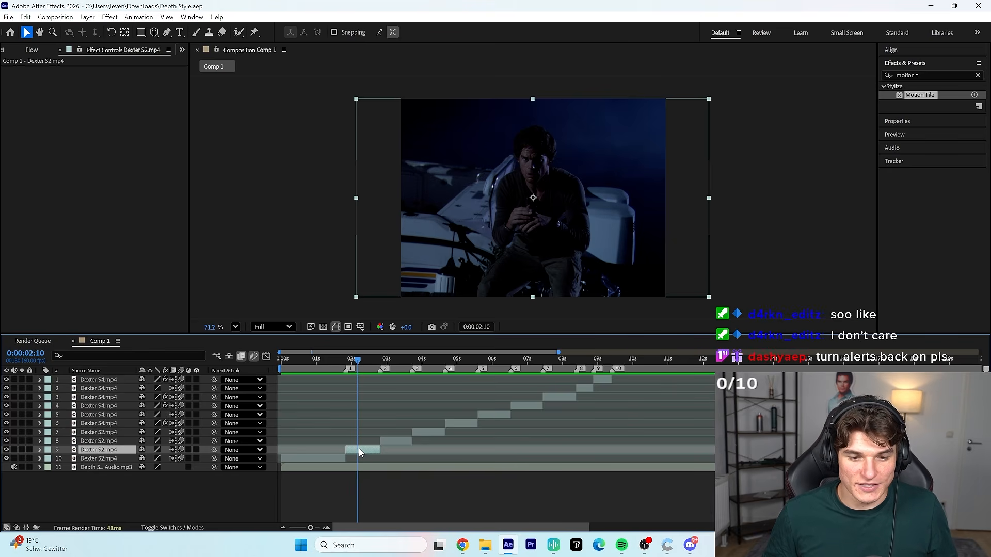
right_click(360, 451)
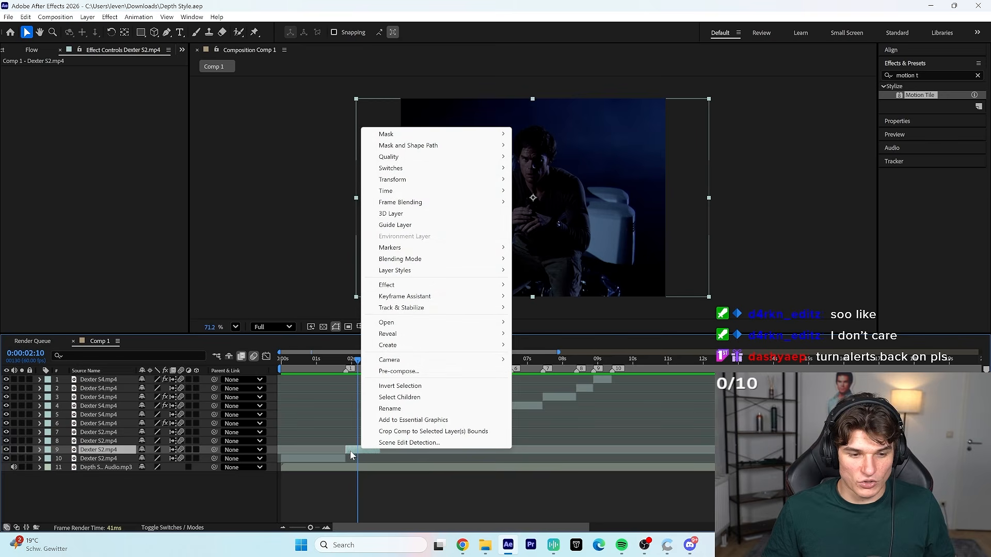
click(398, 372)
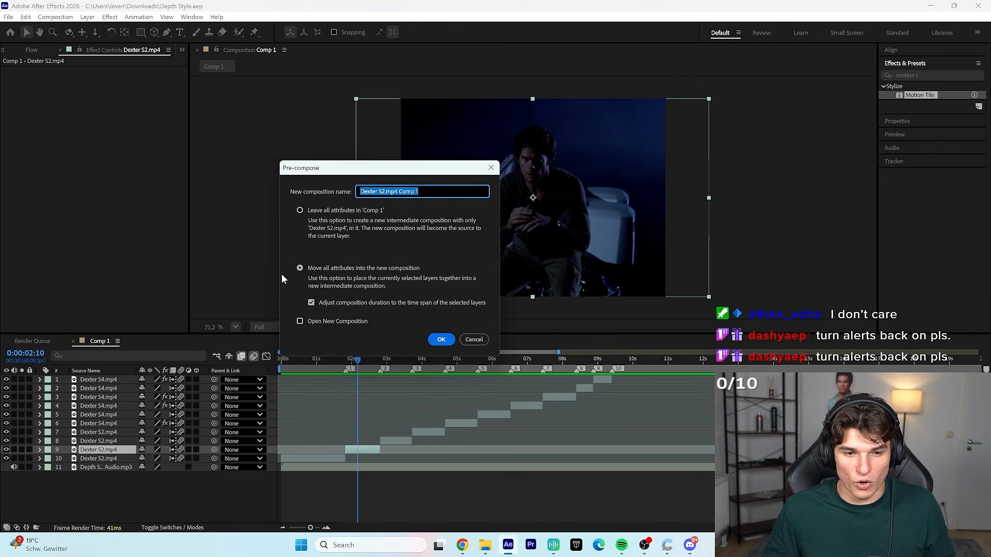
click(300, 268)
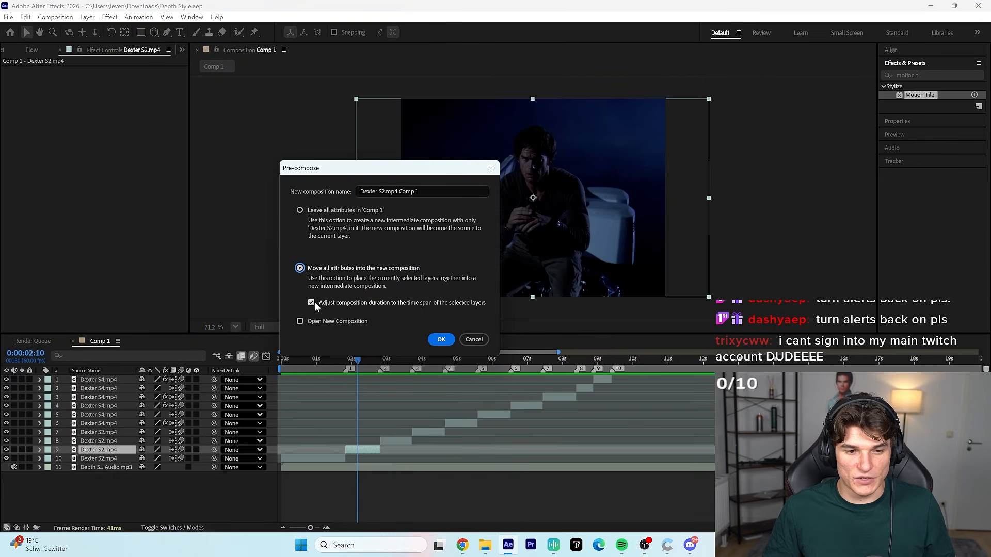
click(441, 340)
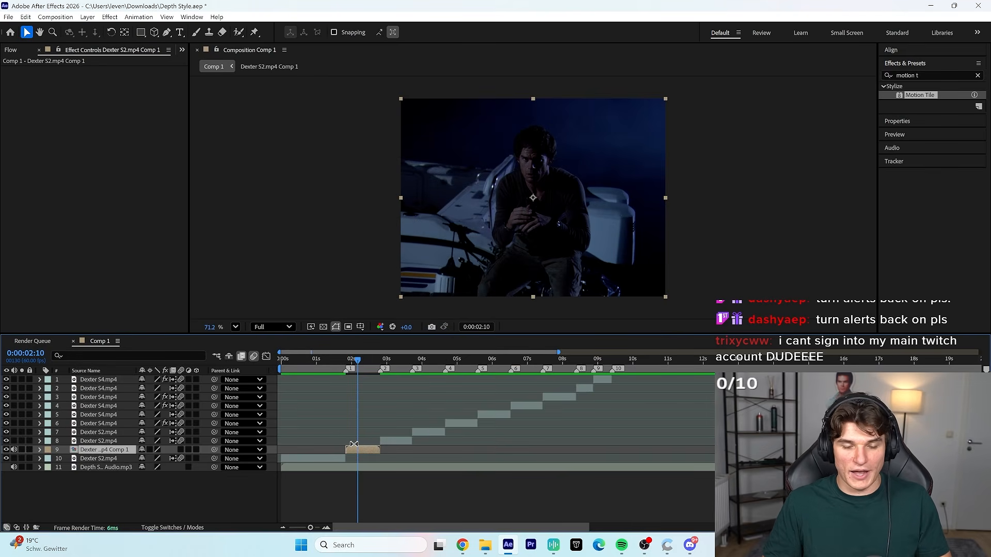
Step: Search the effects for Twixtor and apply it to the Dexter S2.mp4 Comp 1 layer
click(898, 76)
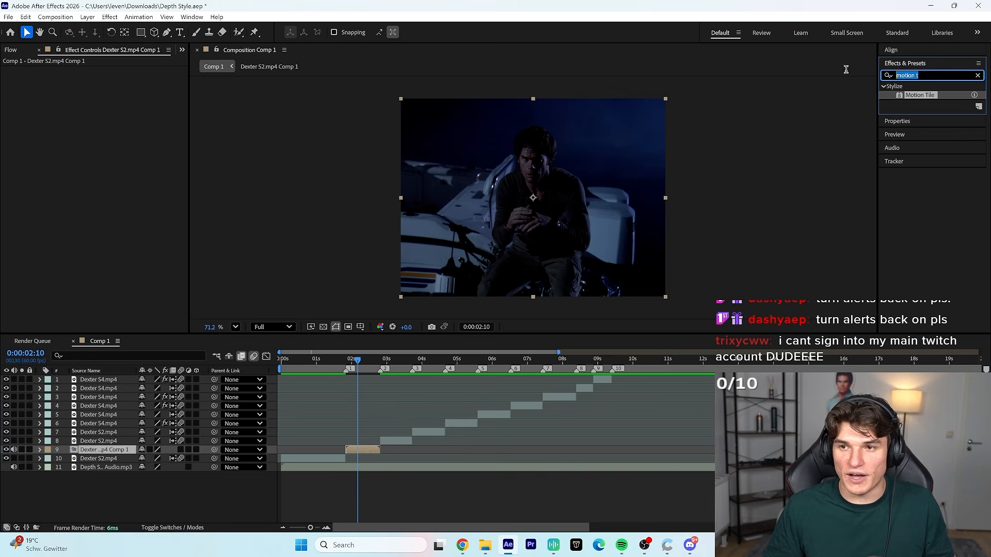
text(twixtor)
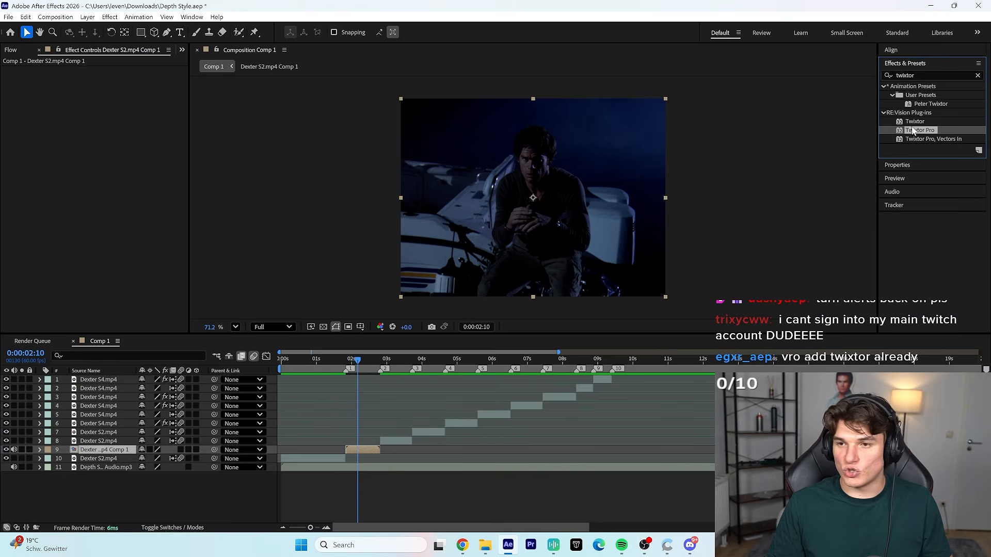
drag(914, 122, 347, 449)
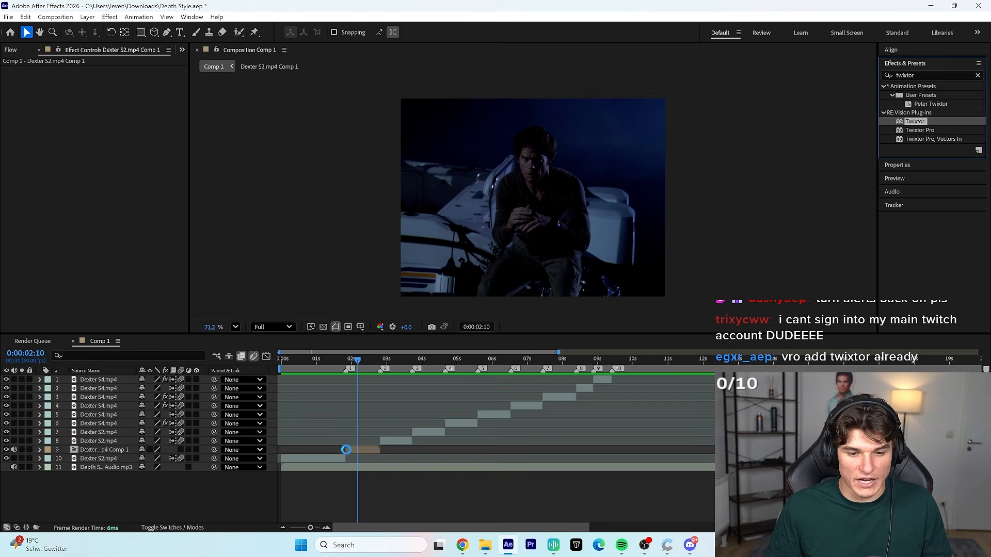
Step: Set Twixtor's input frame rate to 23.976 and its Image Prep to Contrast/Edge Enhance
click(105, 158)
click(105, 158)
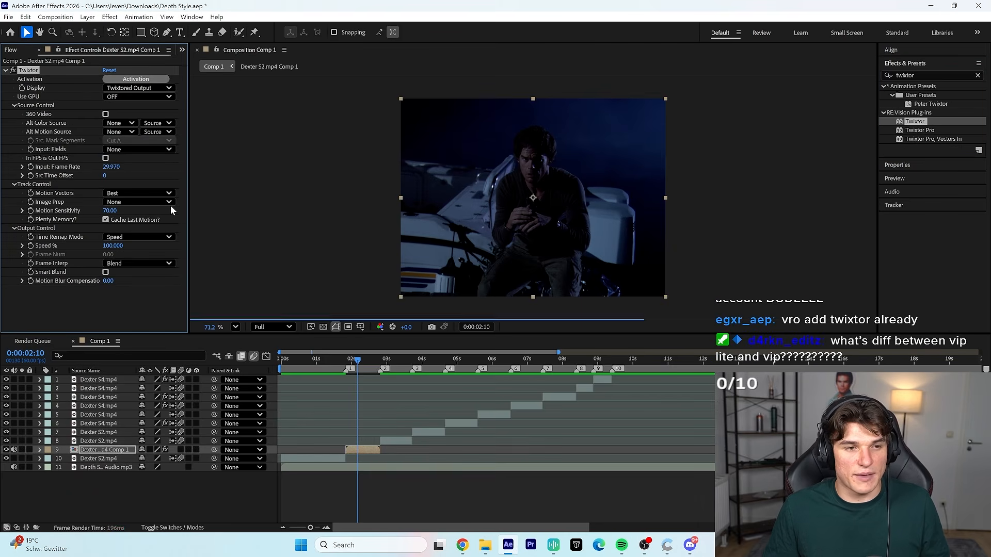
text(23.)
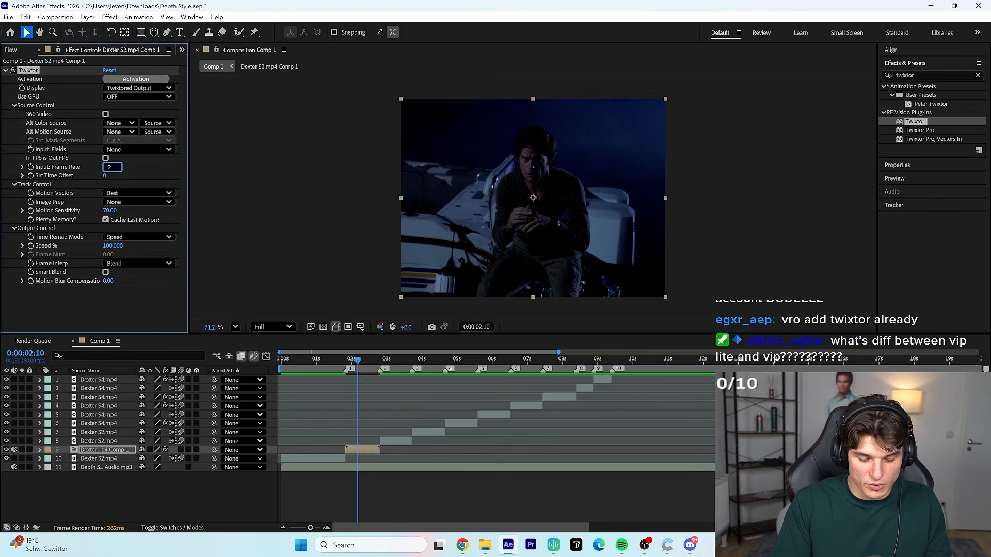
key(Return)
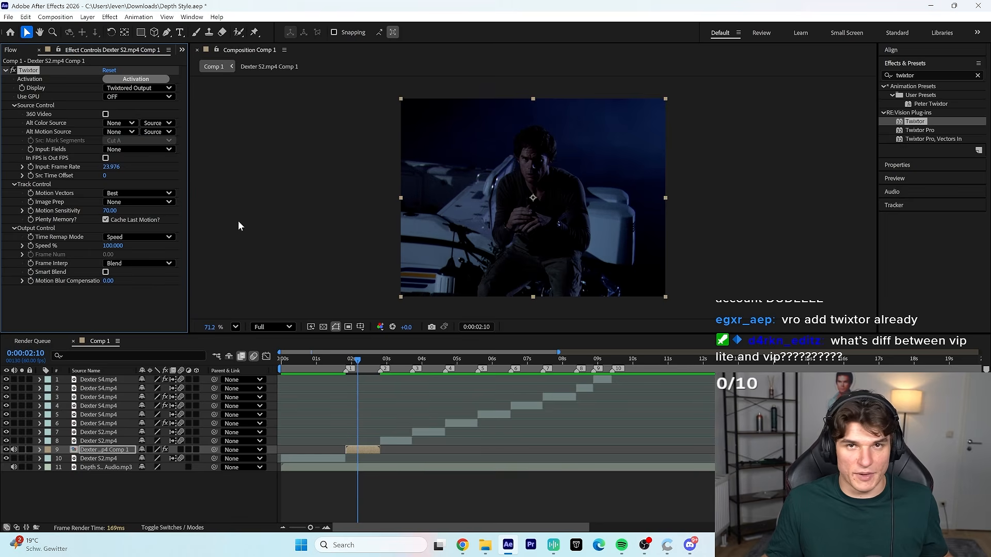
click(133, 202)
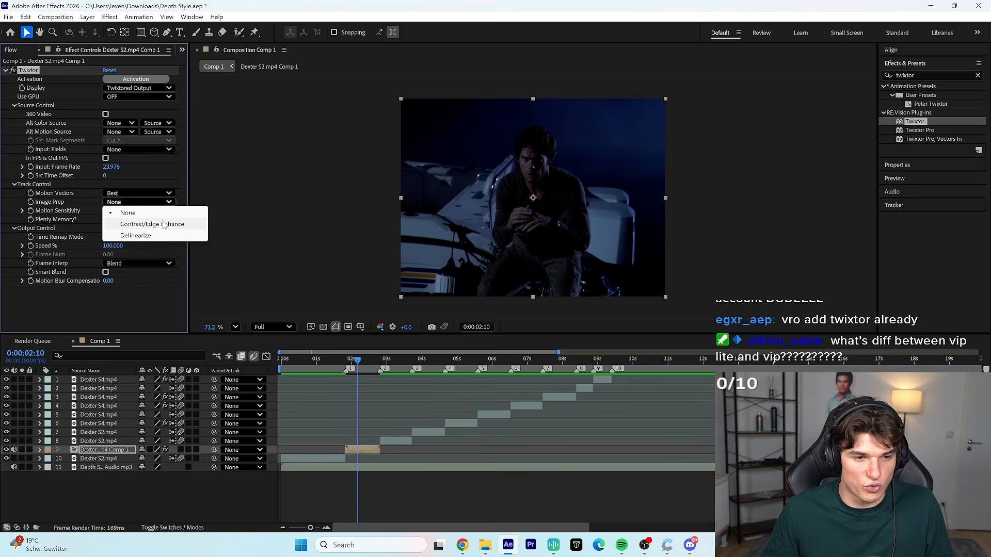
click(164, 225)
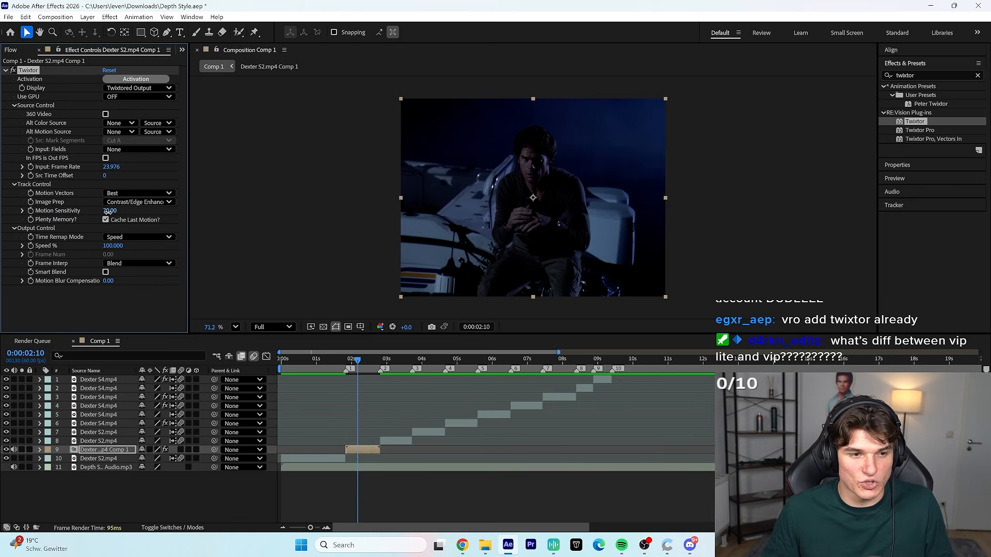
Step: Raise Twixtor's motion sensitivity to 100 and set Frame Interp to Motion Weighted Blend
drag(108, 212, 242, 218)
click(133, 264)
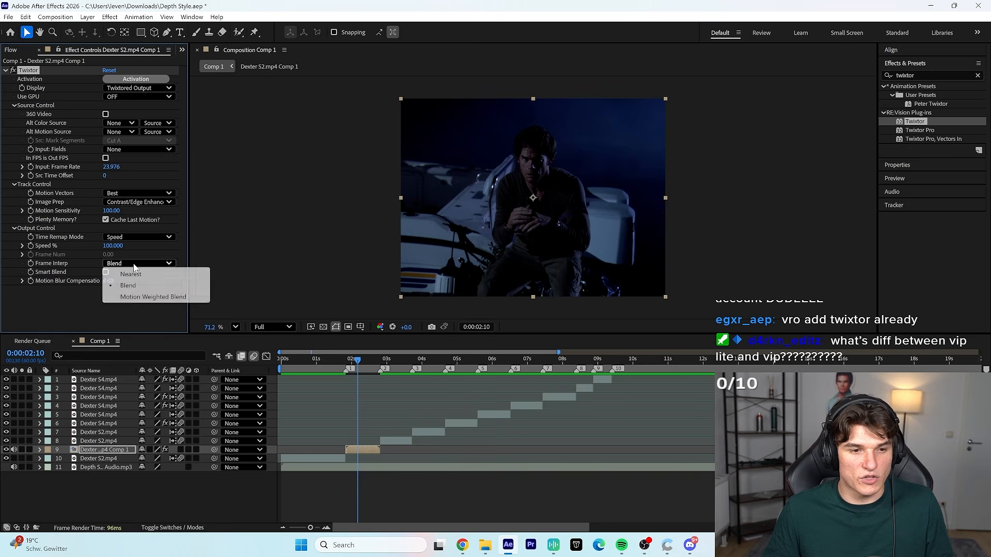
click(153, 297)
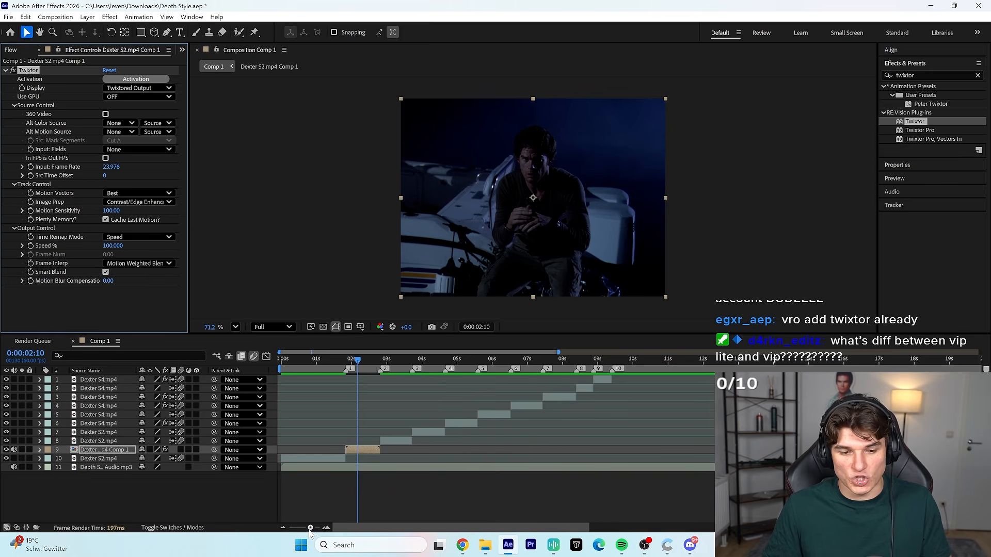
Step: Add a Twixtor Speed keyframe of 300% at the layer's in point, 0:00:01:50
drag(311, 528, 315, 528)
drag(389, 527, 392, 528)
key(i)
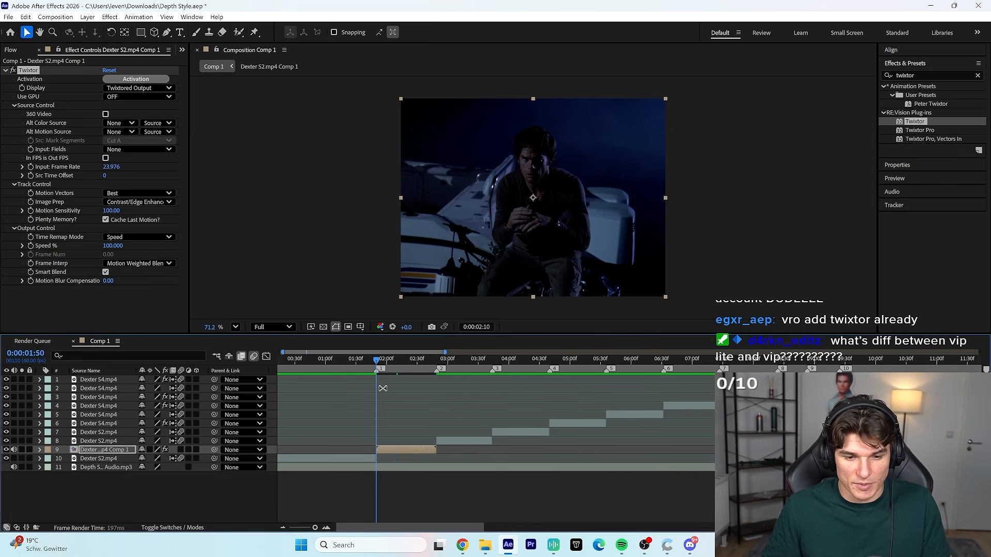
click(31, 246)
click(113, 246)
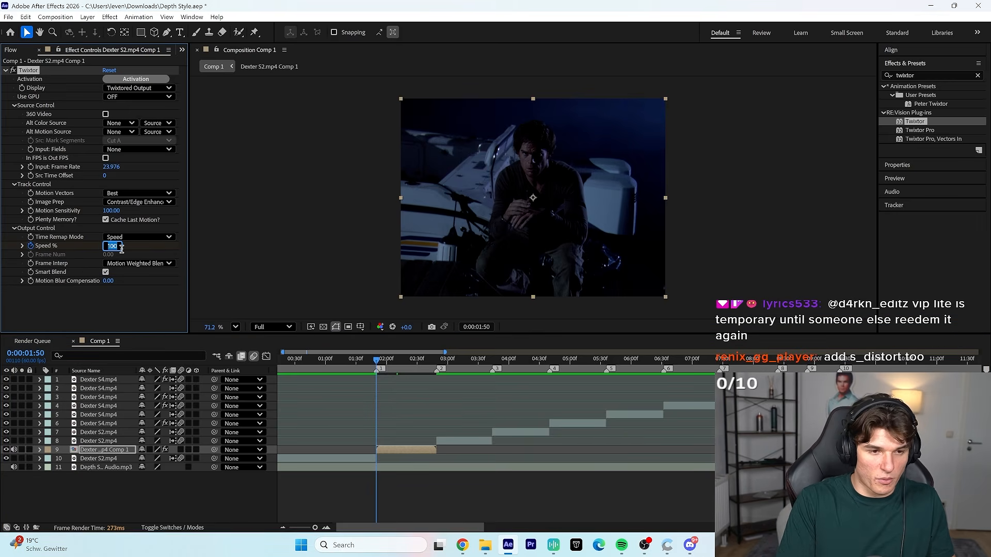
key(Return)
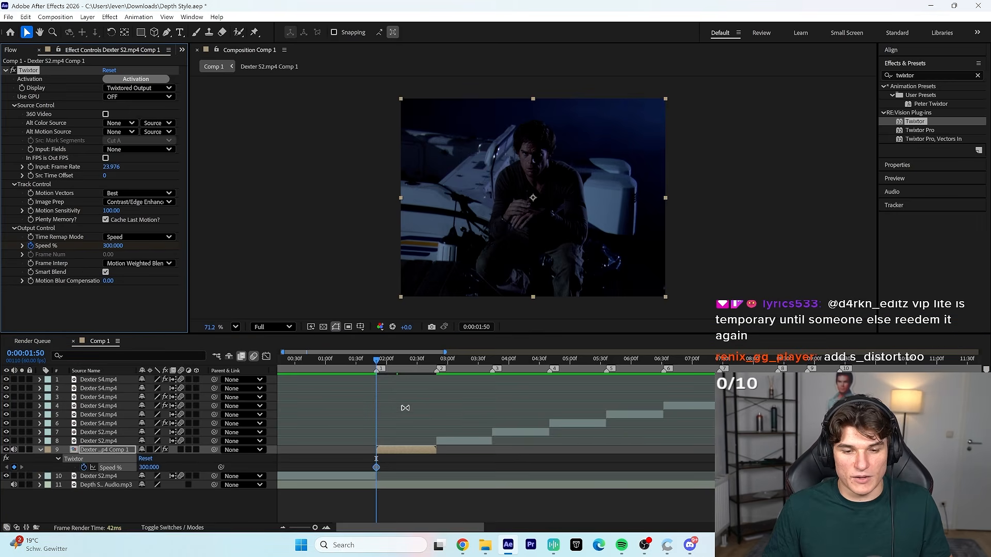
Step: Add a Speed keyframe of 60% at 0:00:02:19
key(u)
drag(399, 361, 405, 362)
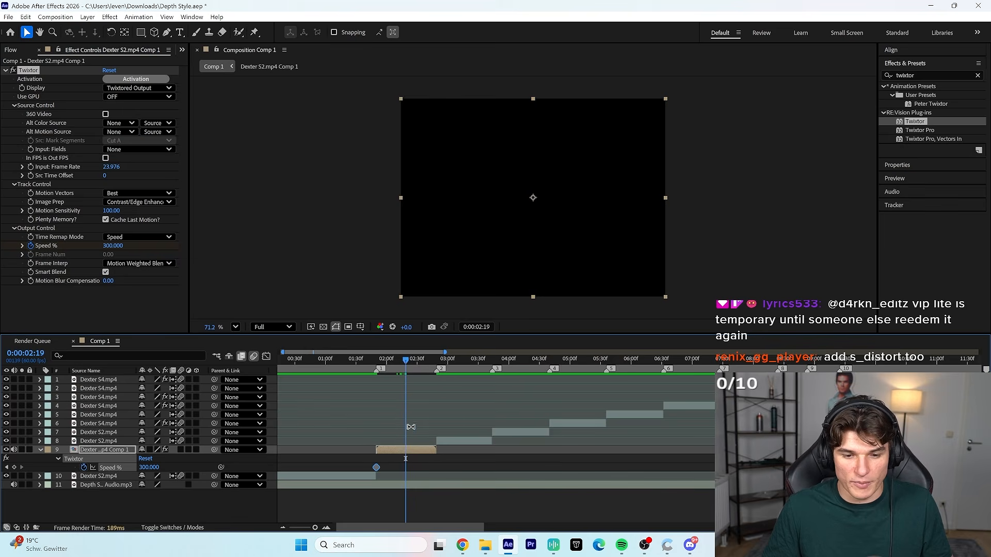
click(113, 246)
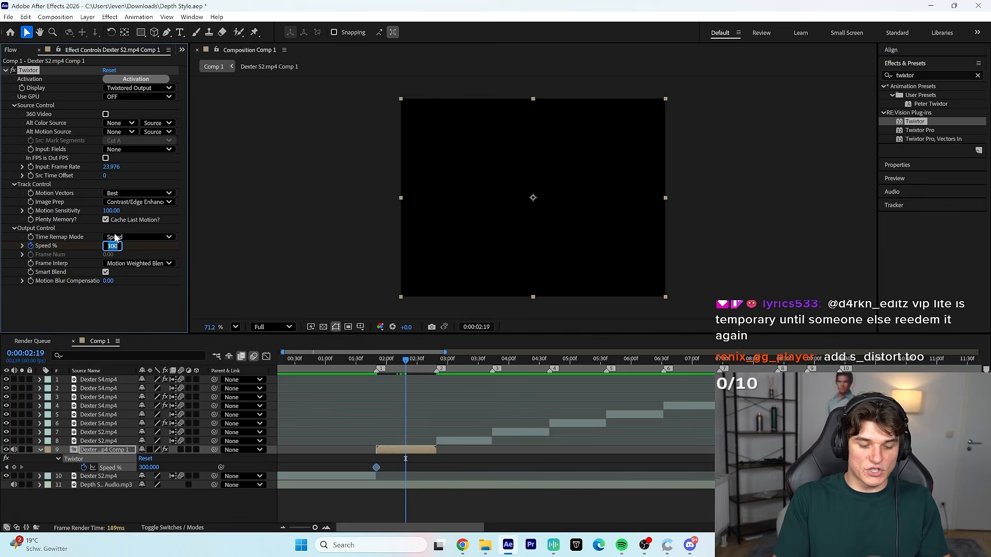
text(60)
key(Return)
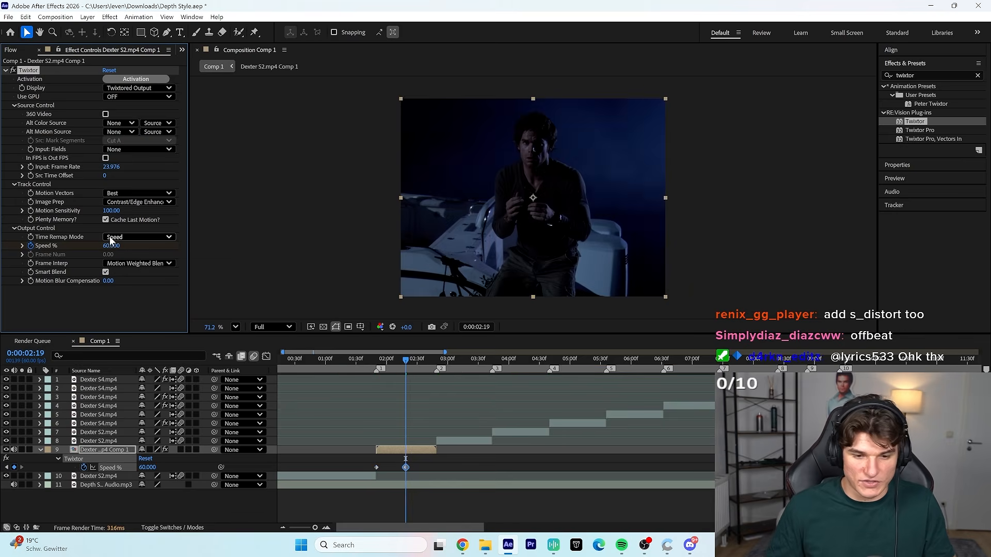
Step: Add a Speed keyframe of 300% at 0:00:02:48
click(430, 360)
drag(431, 360, 436, 359)
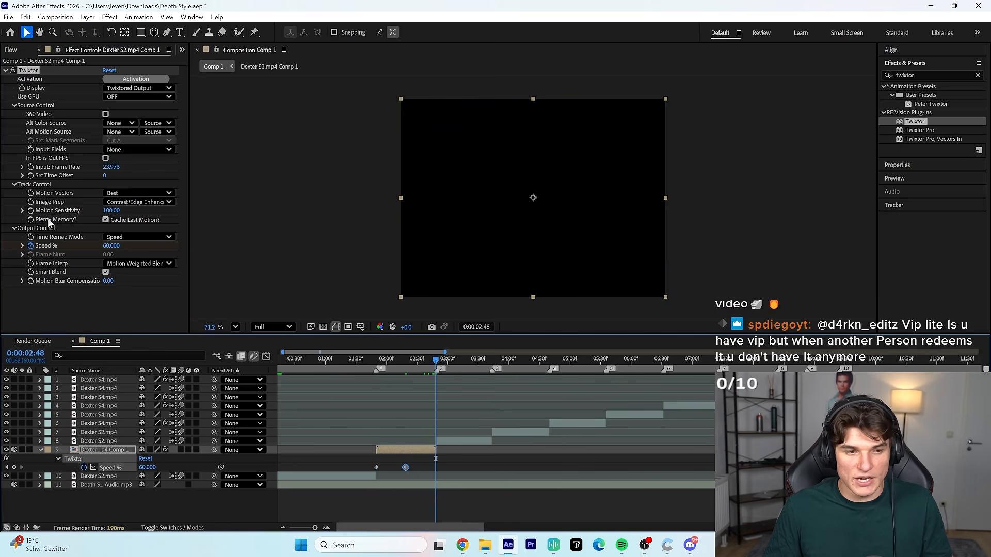
click(111, 246)
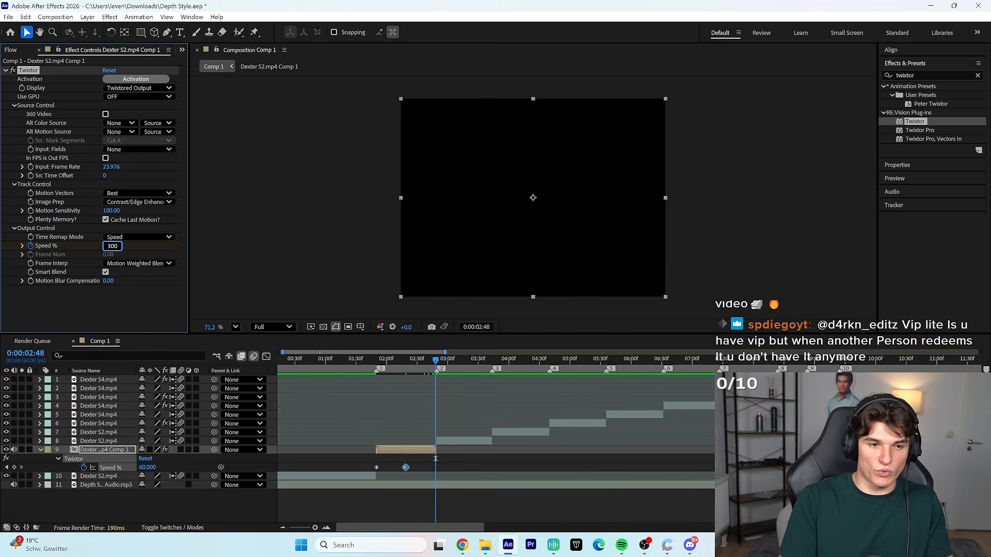
text(300)
key(Return)
Step: Select all three Speed keyframes and apply Easy Ease to them
drag(435, 468, 437, 467)
drag(369, 466, 439, 469)
drag(427, 364, 394, 364)
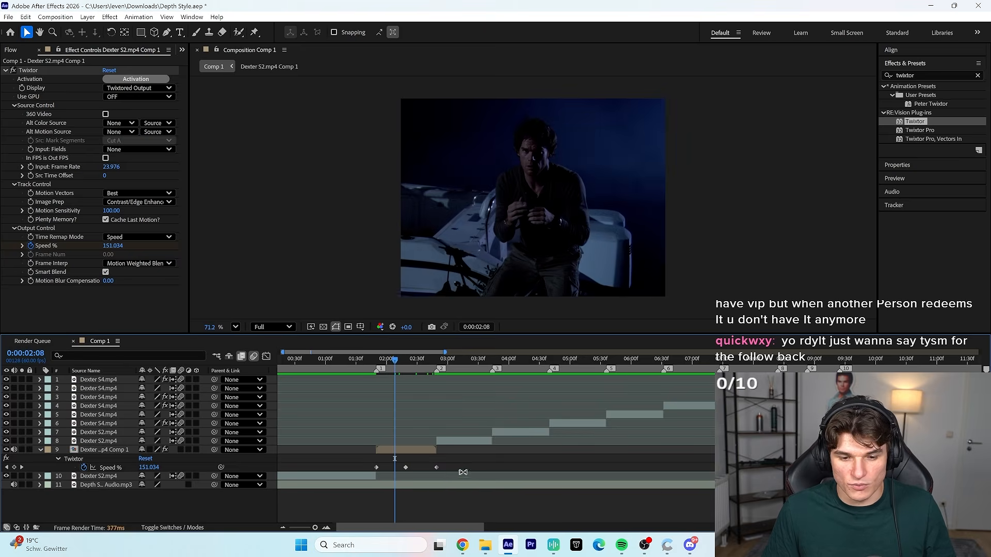
drag(454, 463, 358, 471)
key(F9)
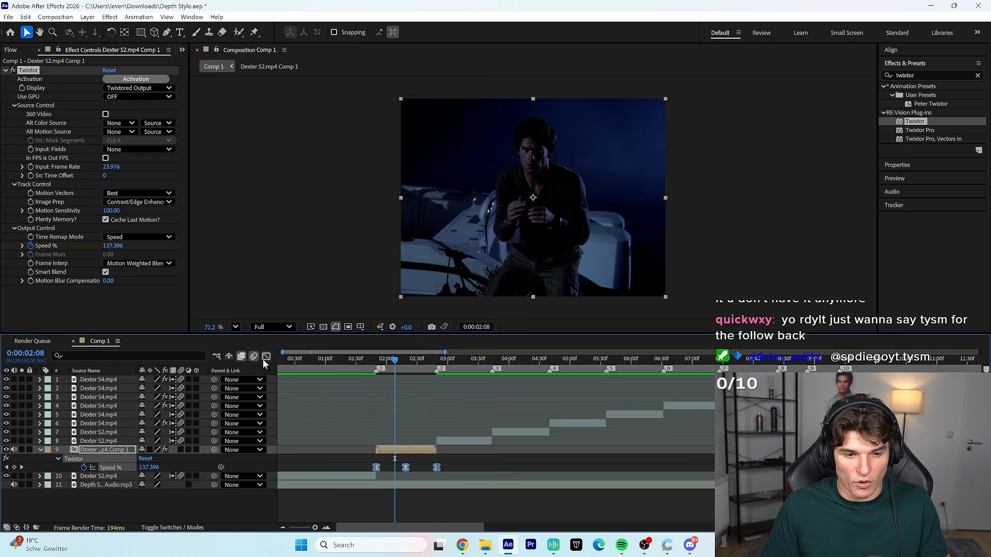
Step: In the Speed graph, extend the first keyframe's influence handle so the speed drops steeply
click(266, 357)
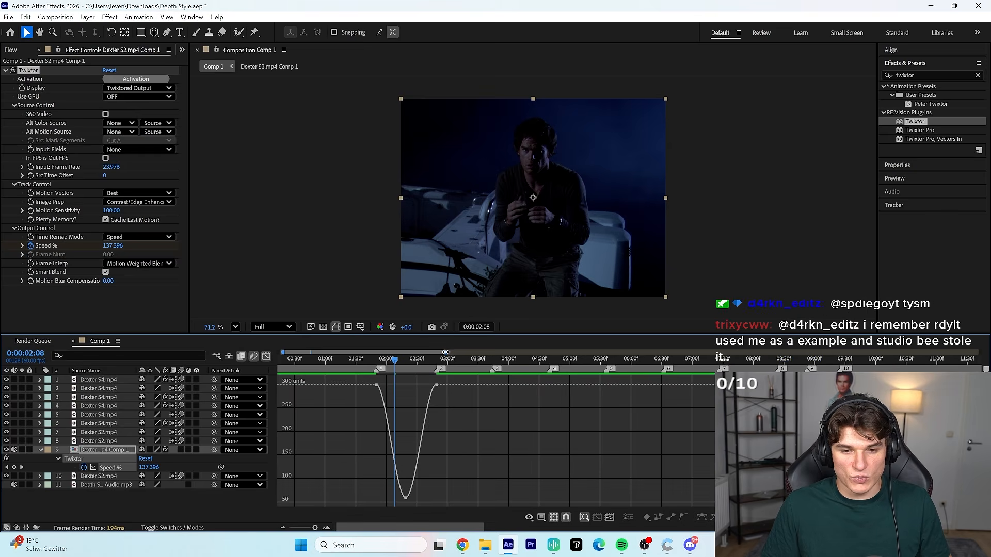
drag(445, 352, 364, 352)
drag(364, 527, 376, 527)
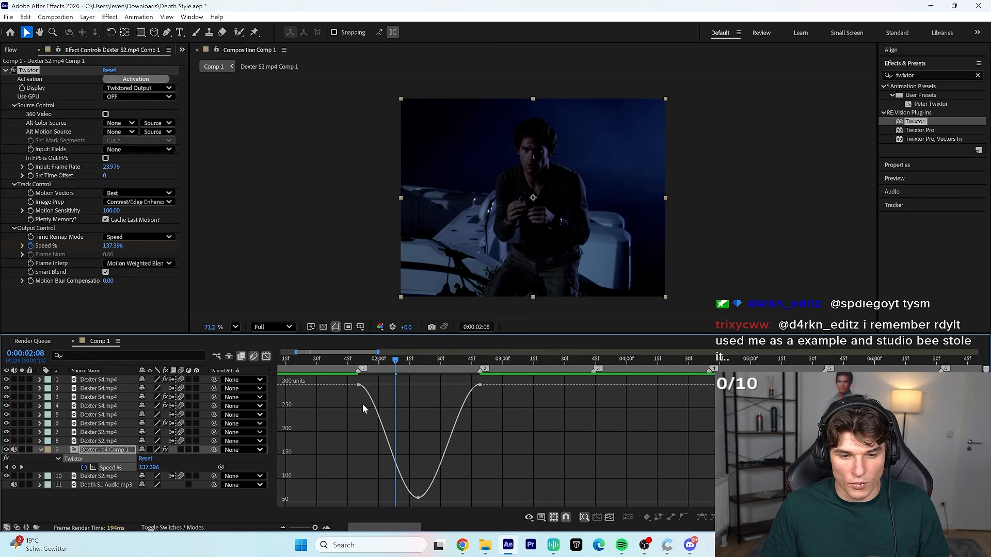
click(358, 385)
drag(378, 385, 364, 498)
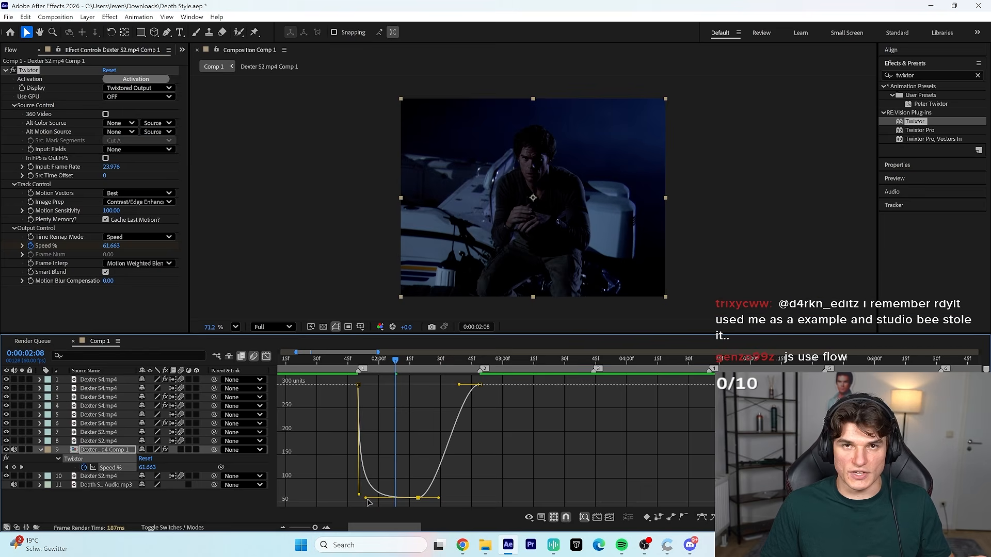
Step: Extend the last keyframe's and middle keyframe's handles so the speed curve rises steeply
drag(460, 387, 479, 494)
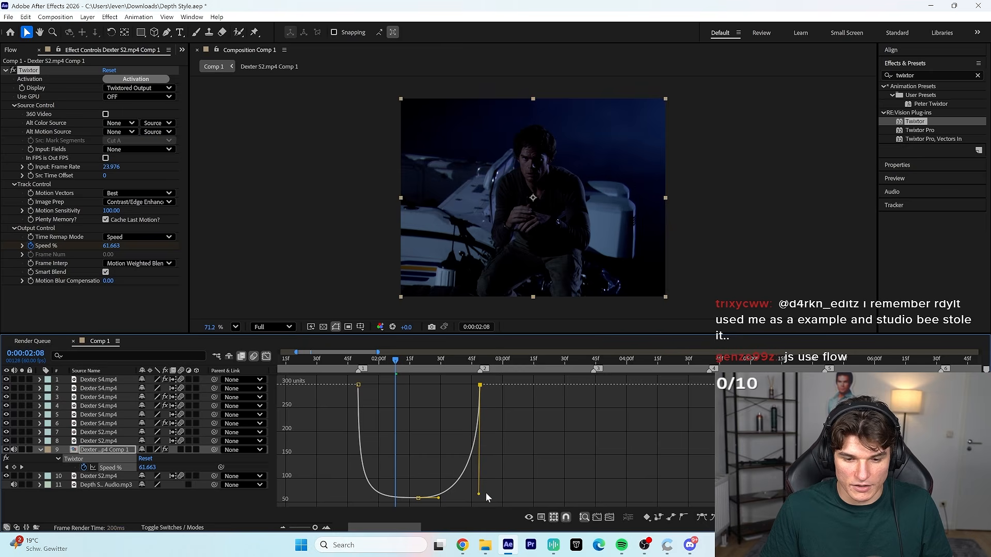
click(420, 498)
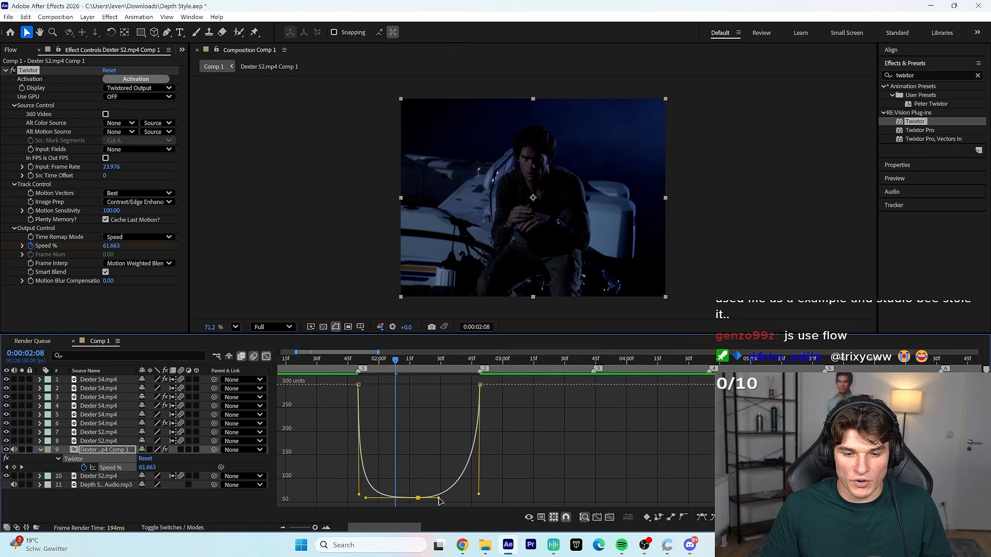
drag(445, 498, 457, 498)
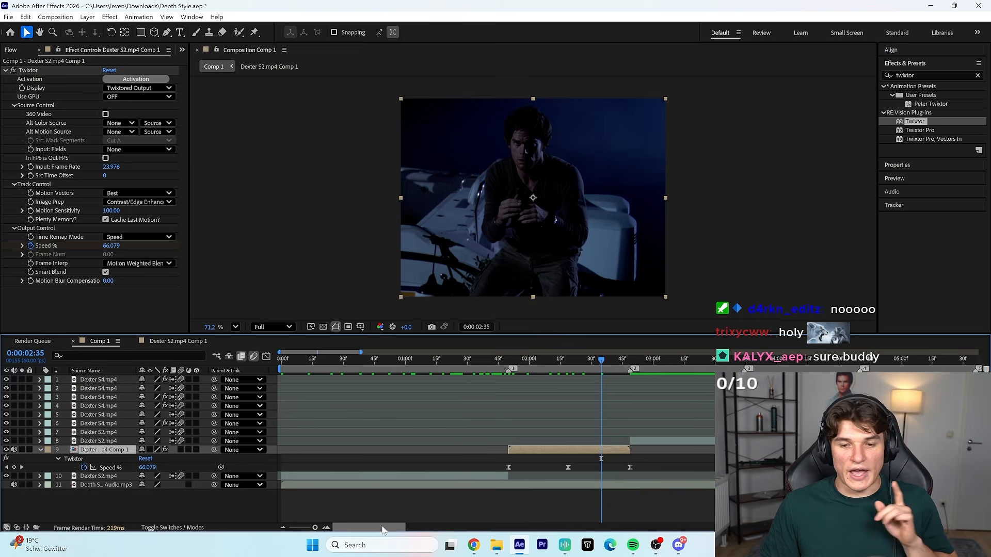
Step: Select the three Speed keyframes and the Twixtor effect to copy the speed ramp
drag(388, 528, 390, 528)
drag(314, 528, 311, 528)
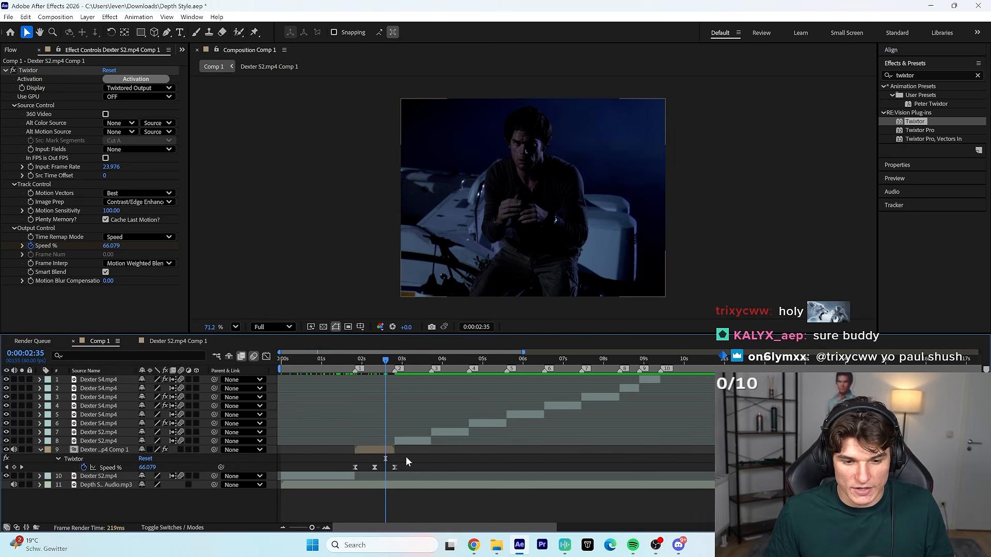
drag(405, 457, 343, 471)
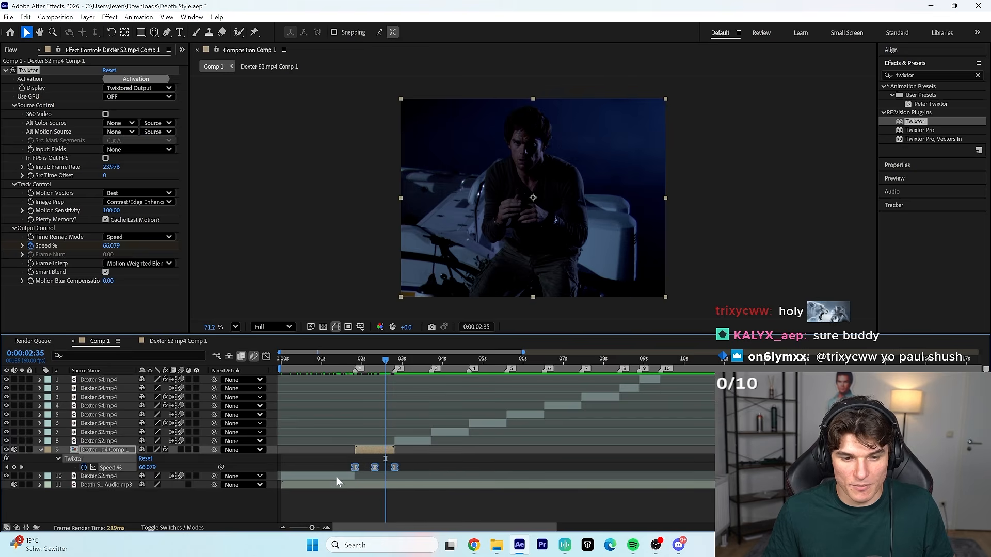
click(29, 71)
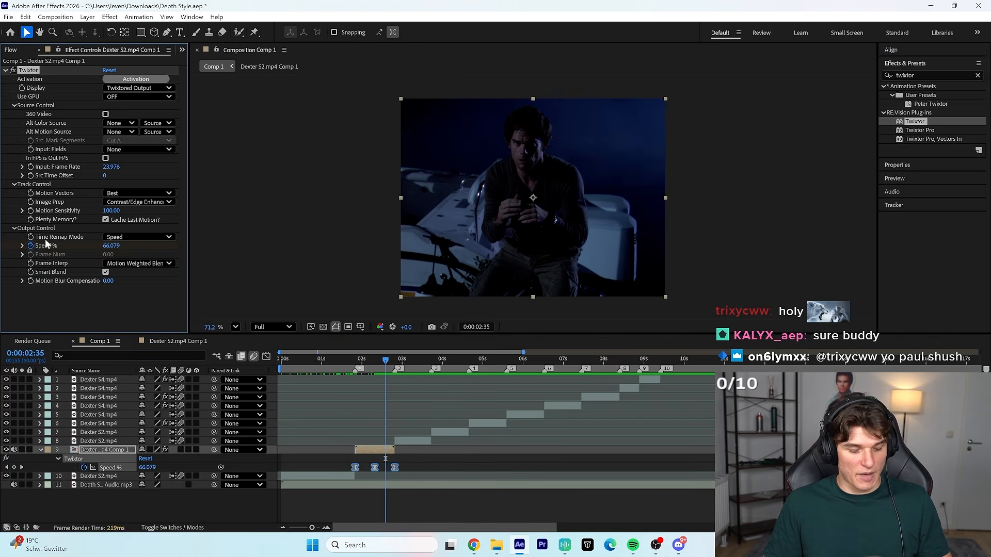
Step: Pre-compose the next Dexter S2.mp4 layer as Dexter S2.mp4 Comp 2, moving all attributes
click(414, 441)
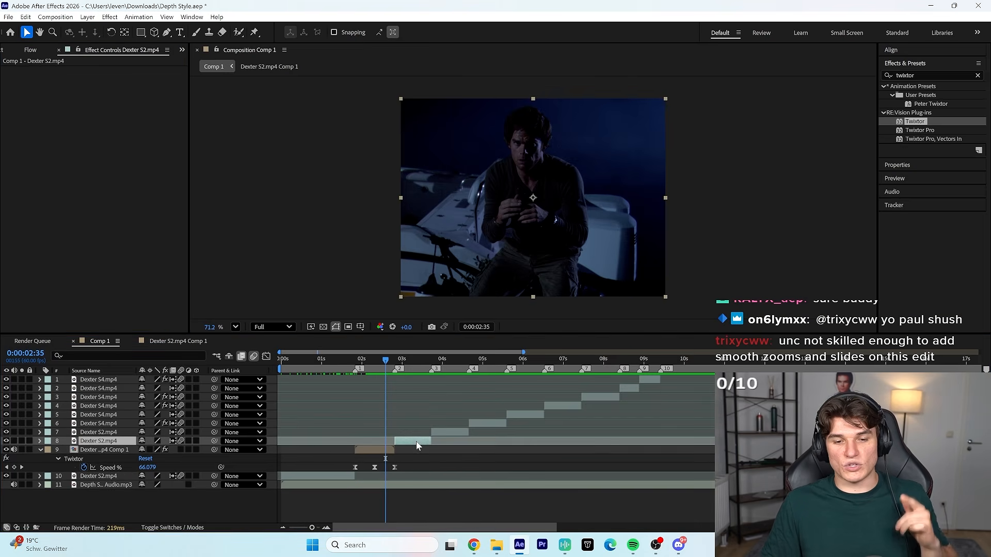
right_click(415, 442)
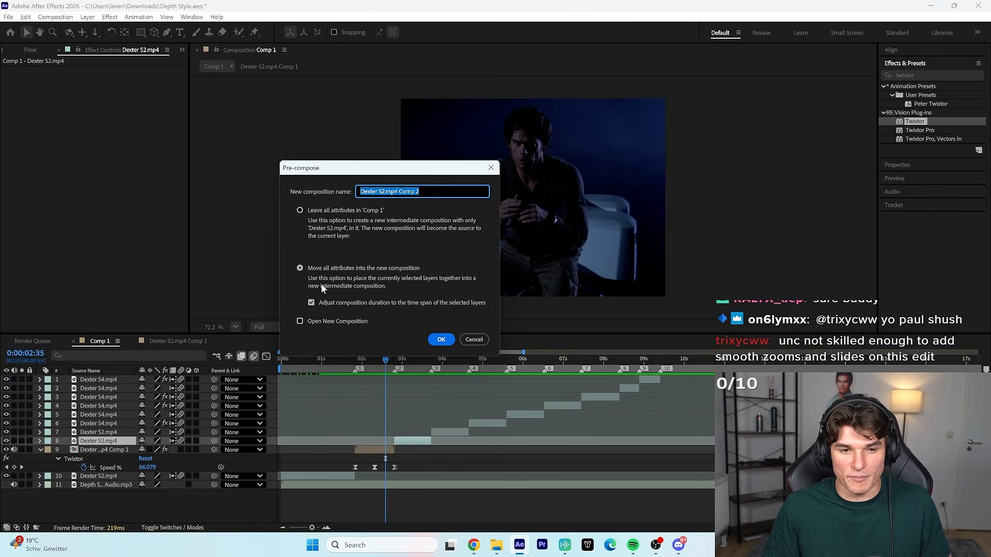
click(440, 340)
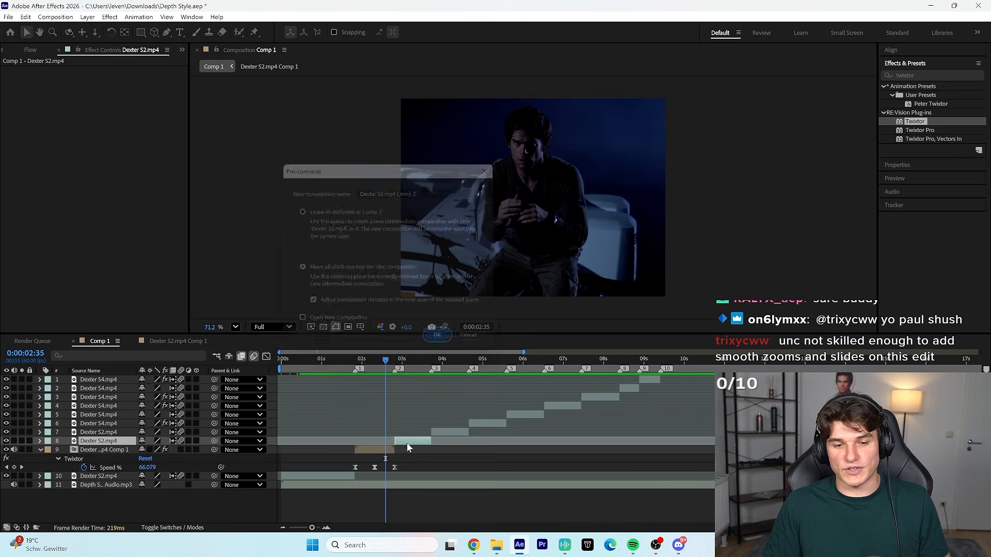
Step: Paste the Twixtor speed ramp onto Dexter S2.mp4 Comp 2 at its start and move the last keyframe to the clip's end
drag(388, 364, 397, 365)
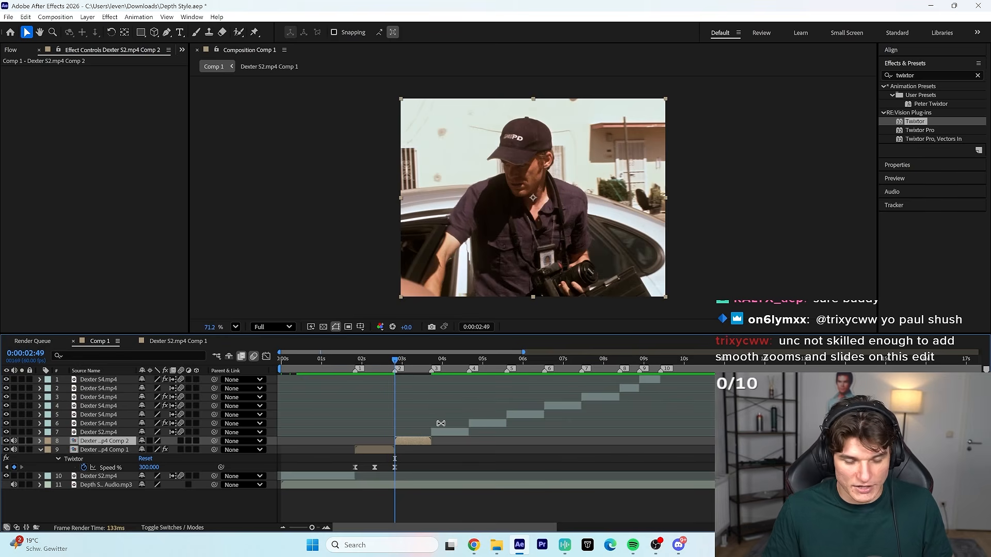
drag(442, 427, 443, 430)
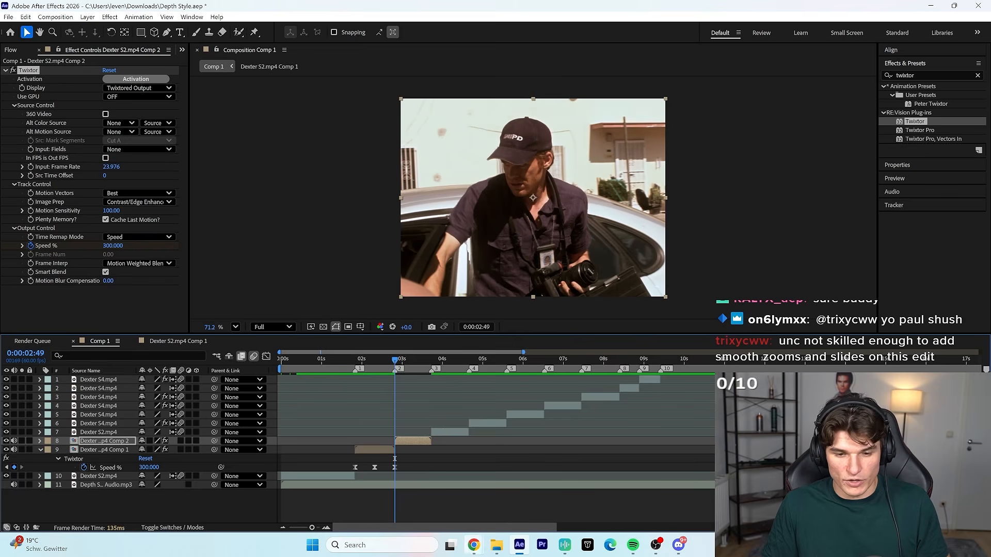
key(u)
drag(312, 525, 314, 526)
drag(397, 527, 421, 510)
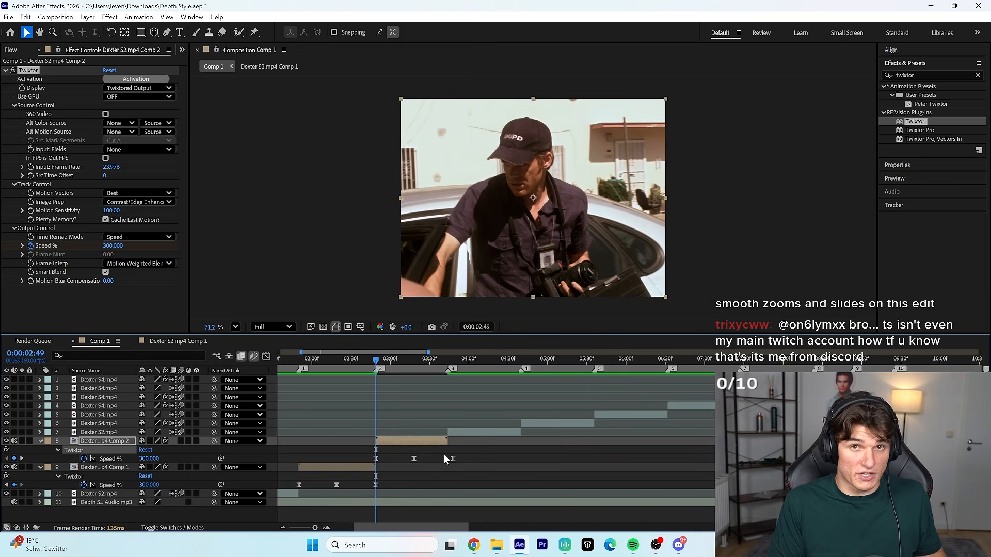
drag(468, 454, 363, 467)
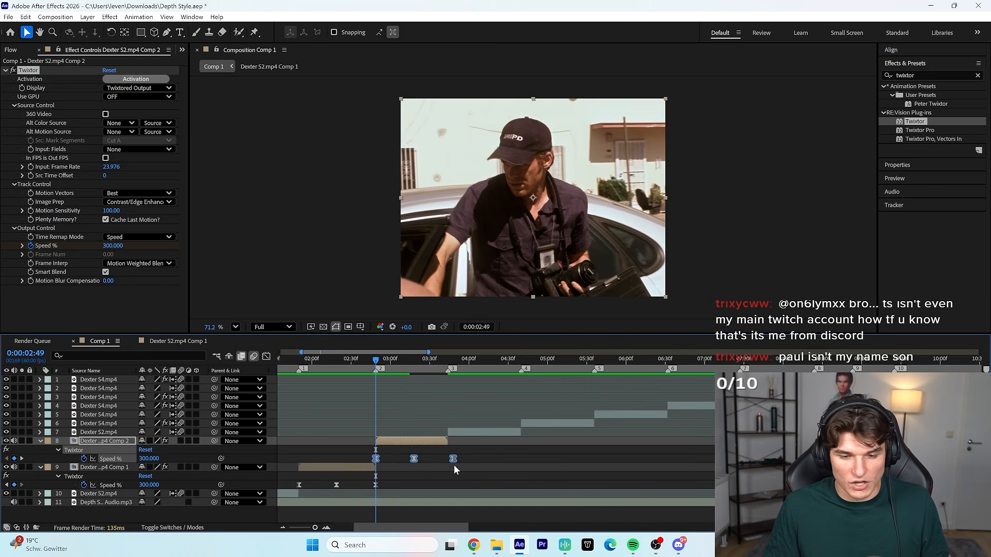
alt+drag(454, 459, 447, 462)
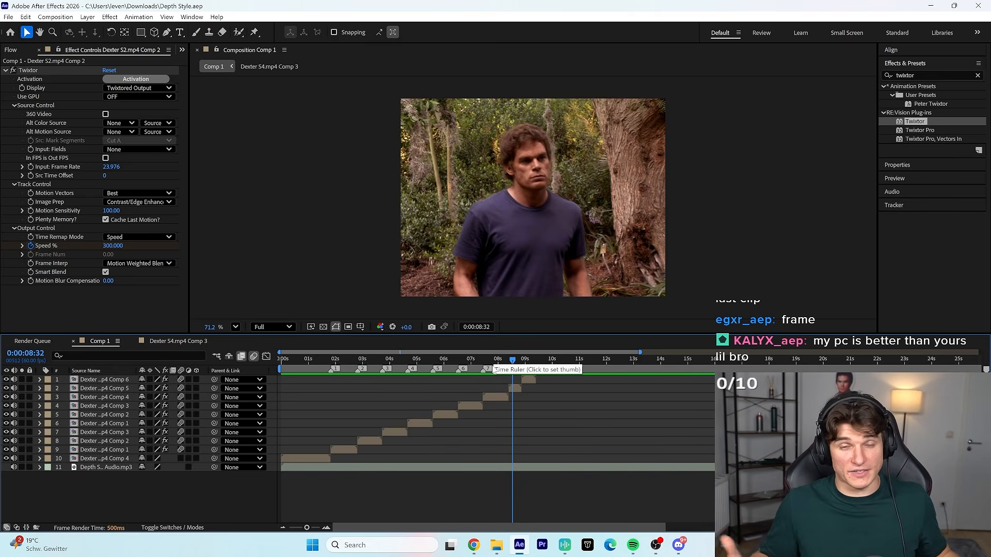
click(315, 360)
drag(314, 360, 313, 360)
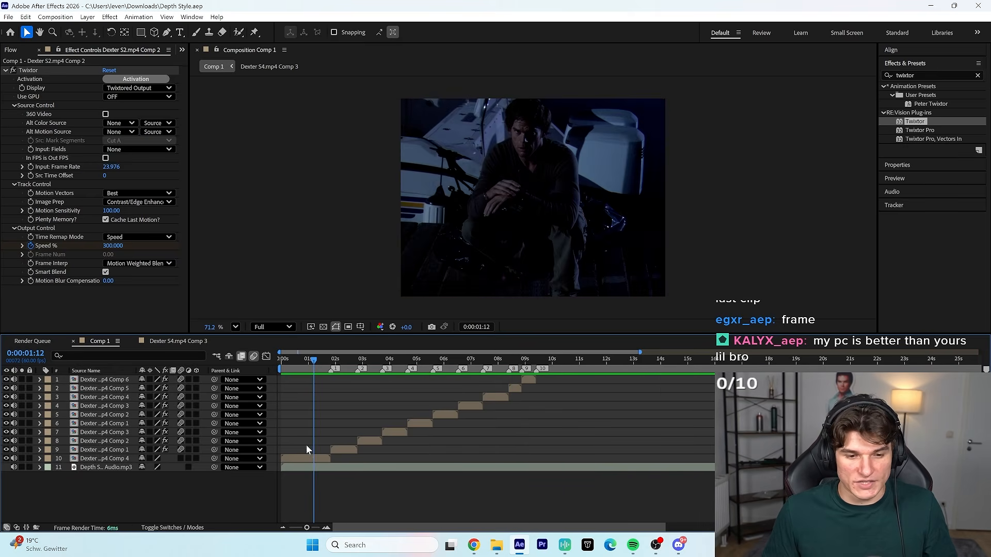
Step: Add a new adjustment layer above the top Dexter clip
click(301, 459)
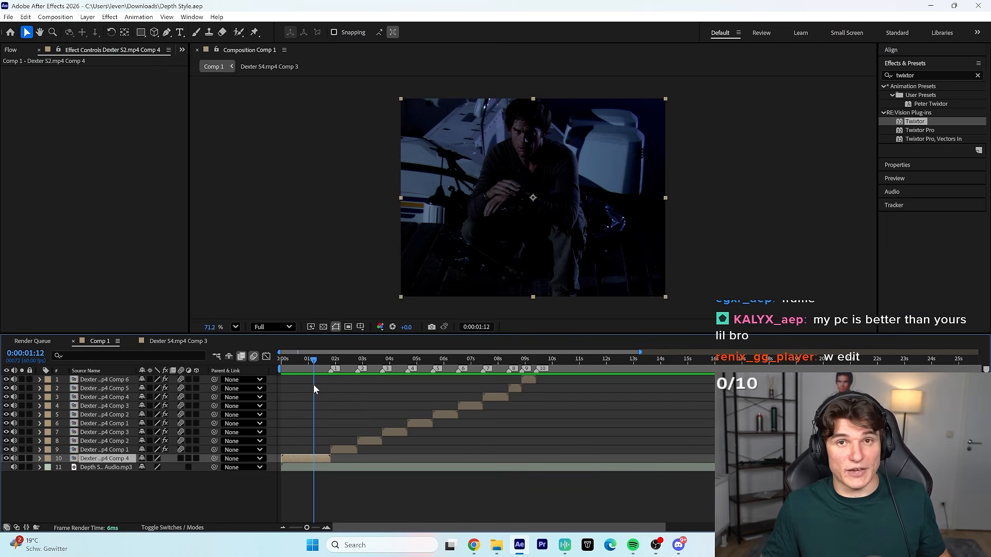
click(527, 379)
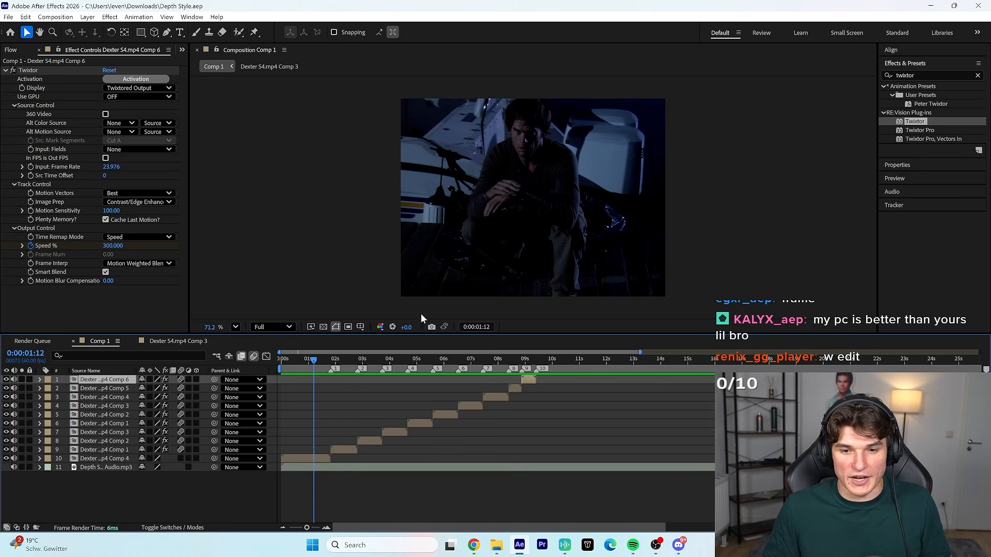
click(87, 17)
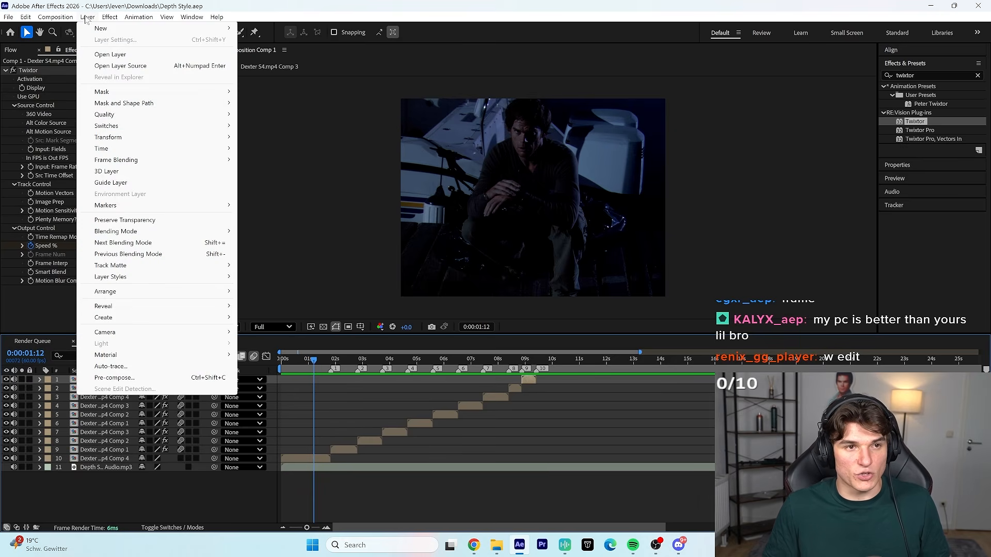
mouse_move(103, 29)
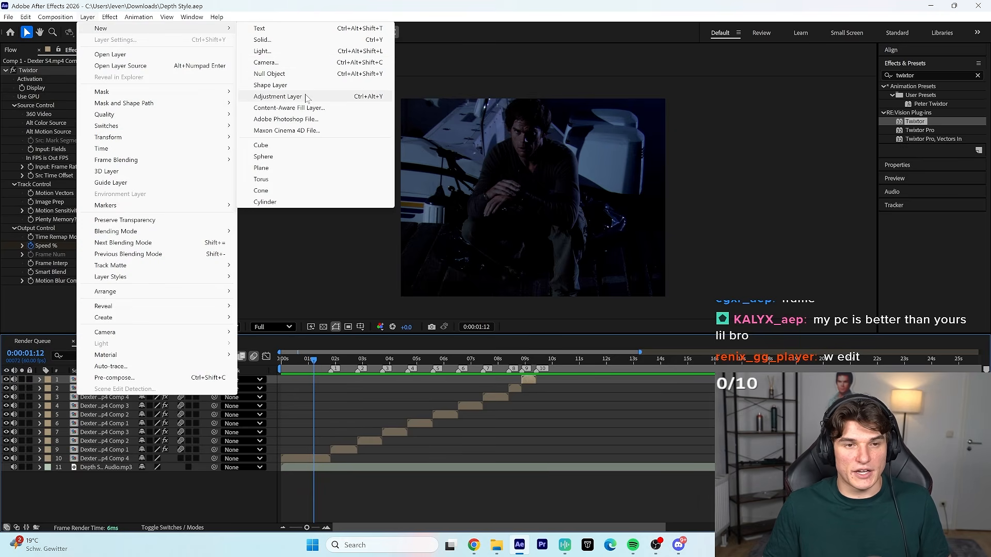
click(277, 97)
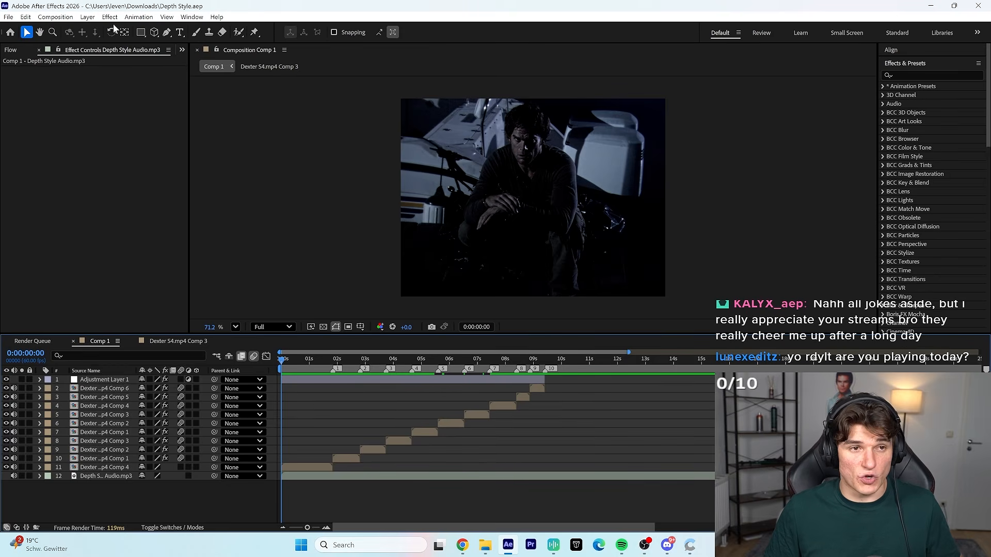
Step: Add a second adjustment layer at the top of the composition
click(89, 17)
mouse_move(101, 29)
click(311, 99)
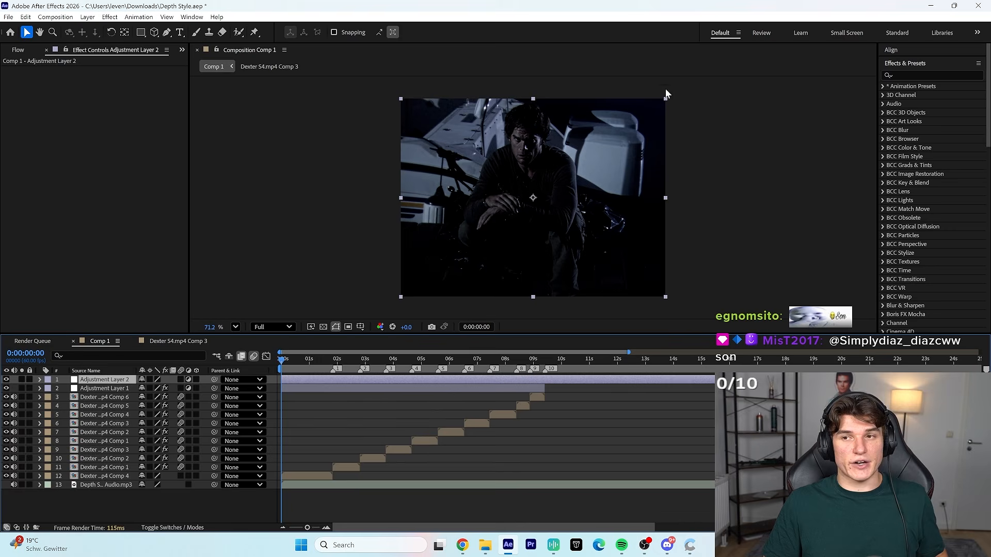
Step: Search the effects for "bcc+depth map" and apply BCC+Depth Map ML to the new adjustment layer
click(897, 75)
text(bc)
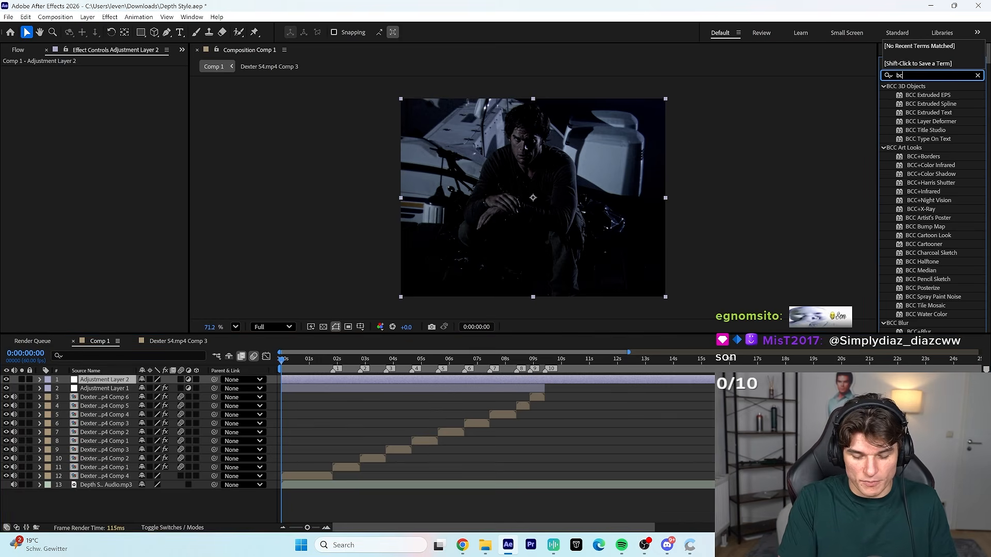
text(c+depth map)
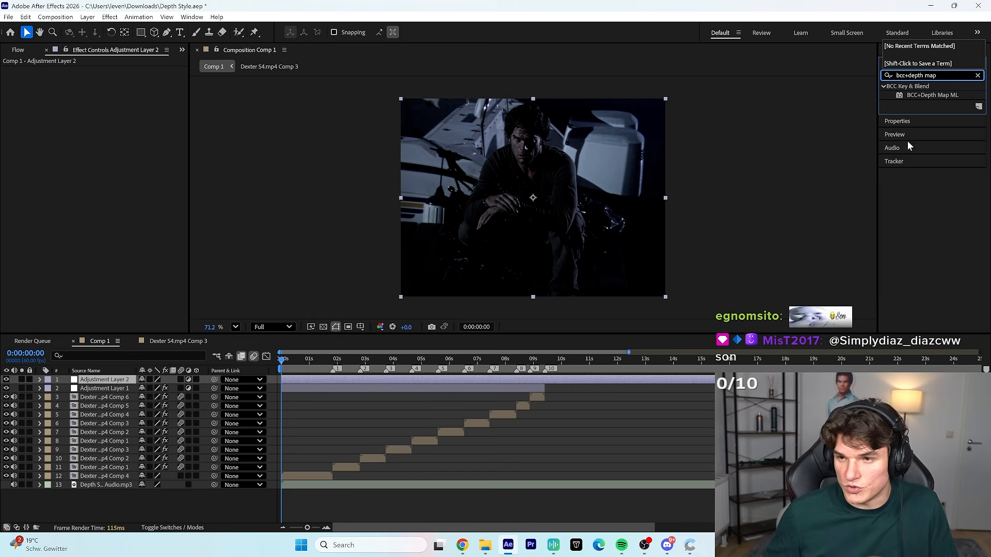
drag(956, 94, 513, 377)
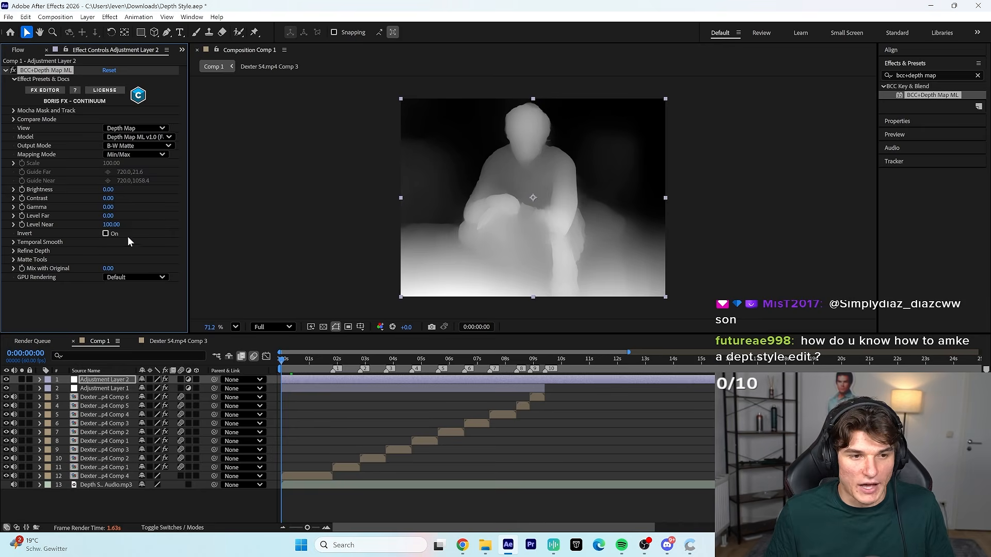
Step: Turn on Invert for the depth map and scrub through the timeline to preview it
click(106, 234)
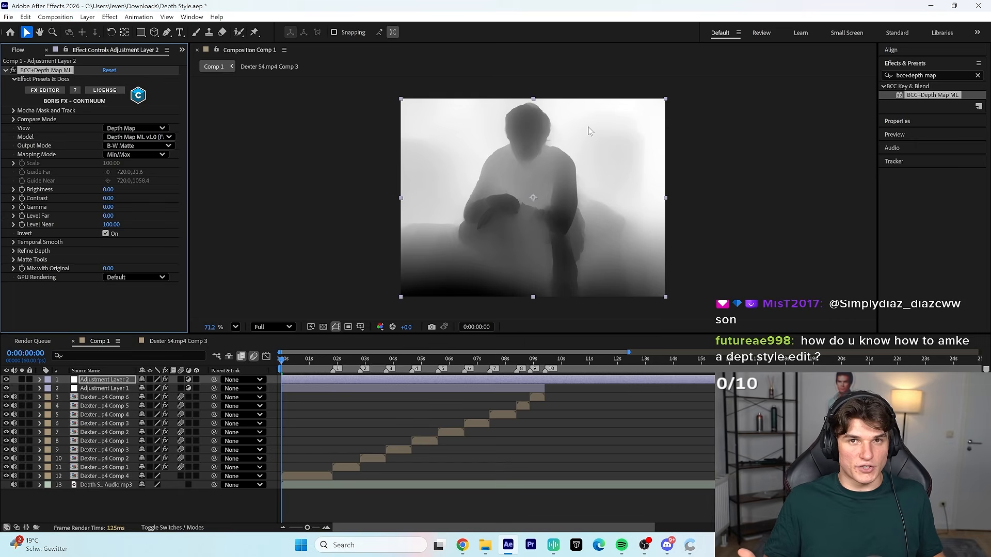
click(420, 359)
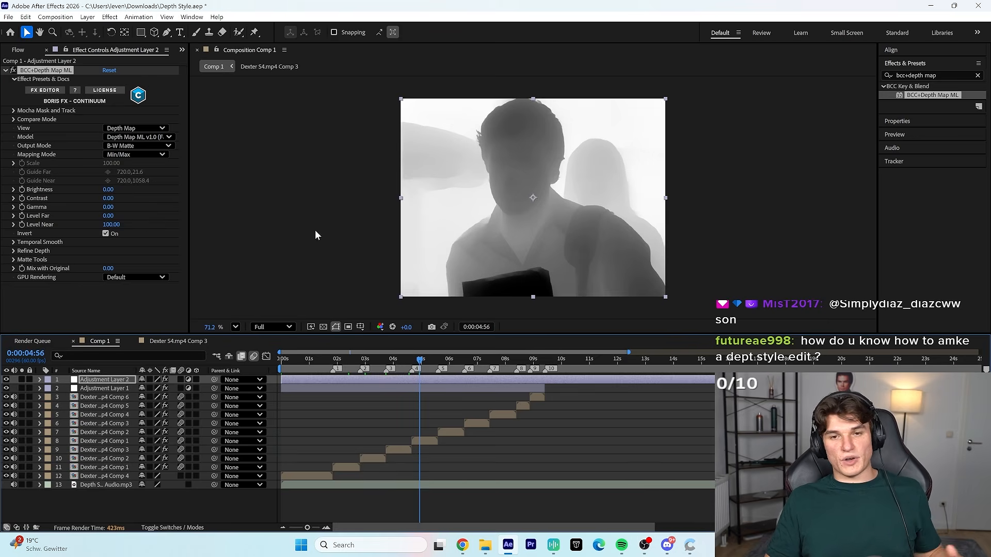
click(399, 360)
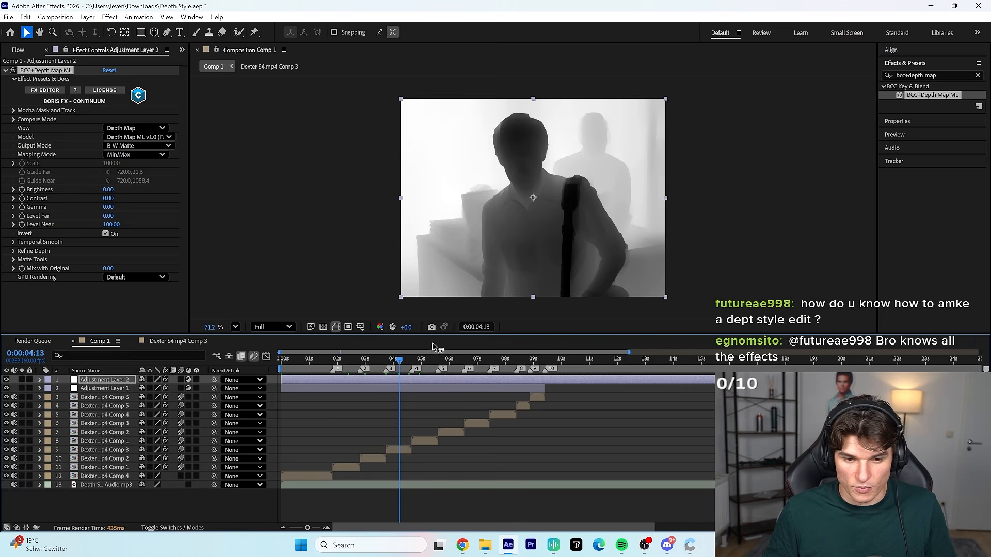
click(420, 360)
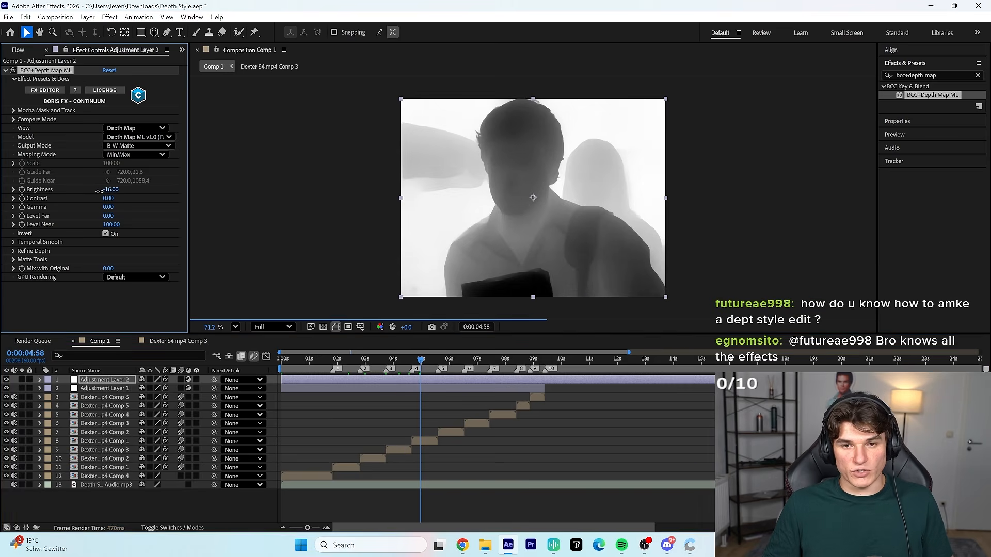
Step: Try raising the depth map's Brightness to 16, then undo it
drag(106, 190, 127, 191)
key(ctrl+z)
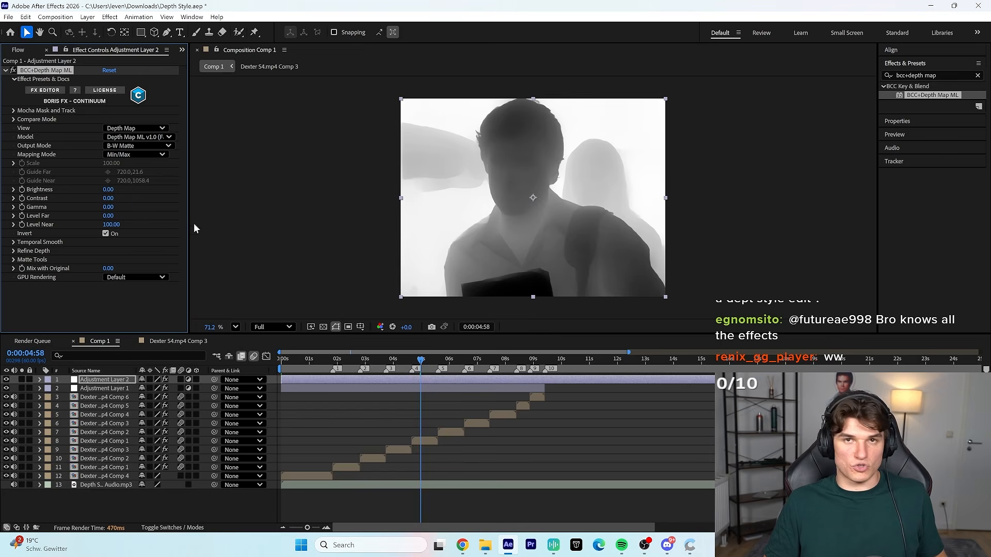
Step: Keyframe the depth adjustment layer's Opacity from 0% at the start to 100% at about 1:24
drag(420, 359, 269, 358)
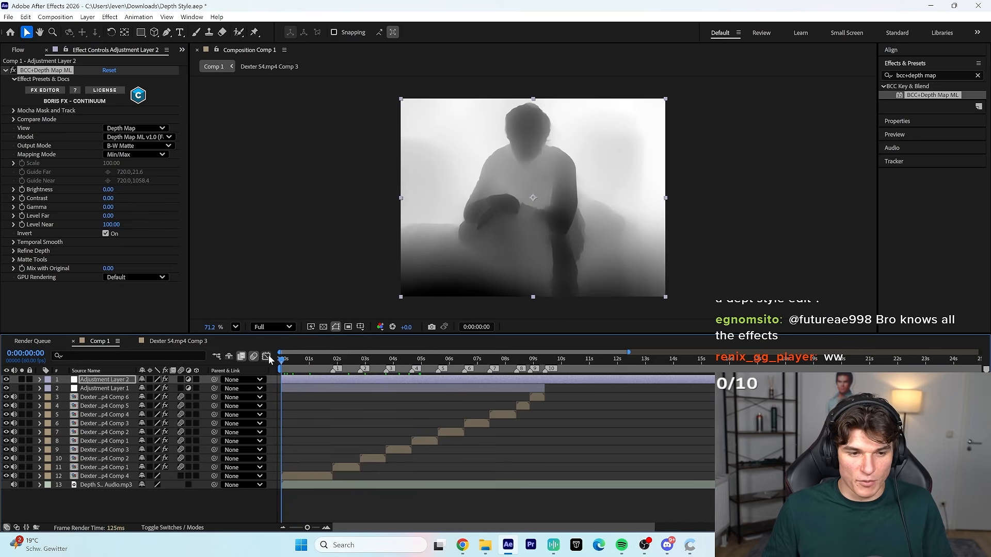
key(t)
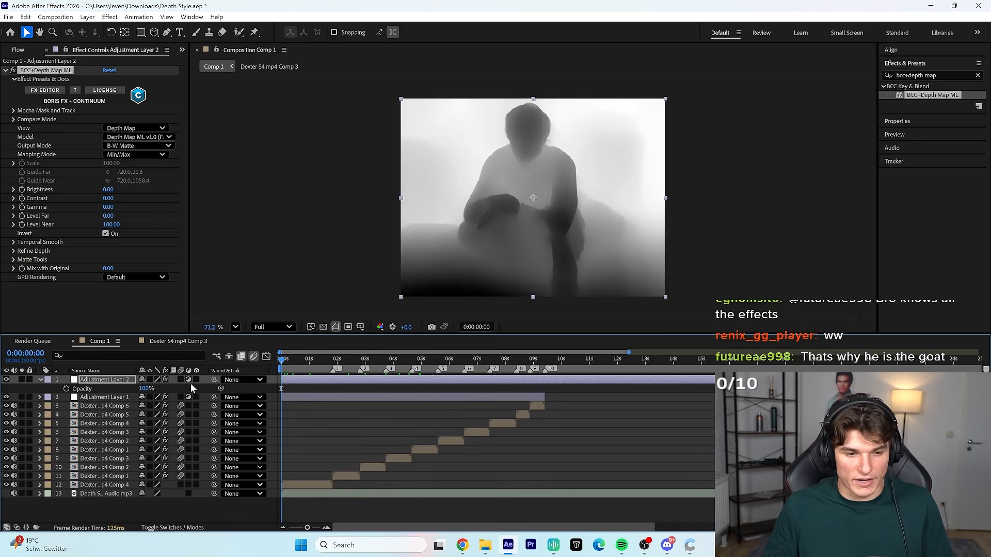
click(65, 388)
drag(145, 389, 57, 392)
drag(283, 360, 321, 365)
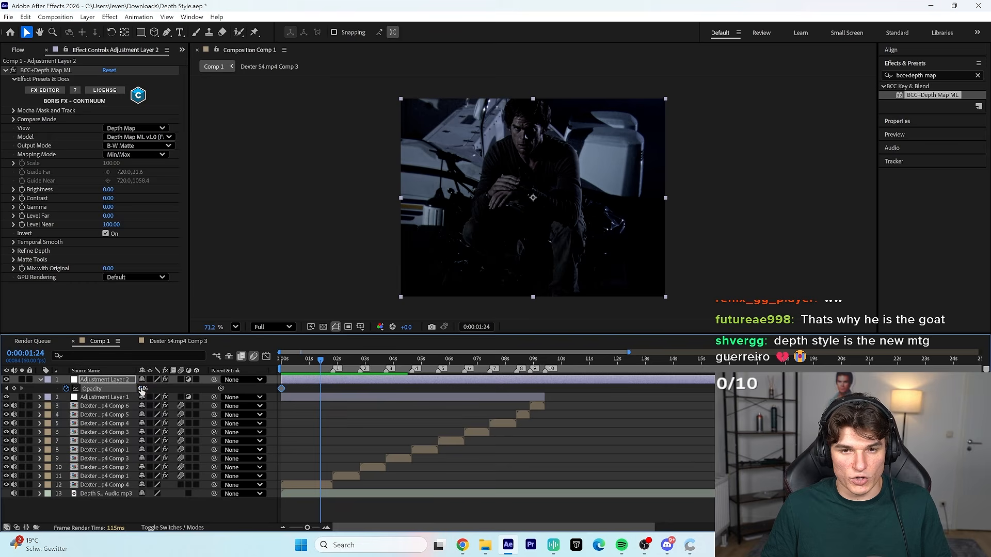
drag(141, 391, 212, 386)
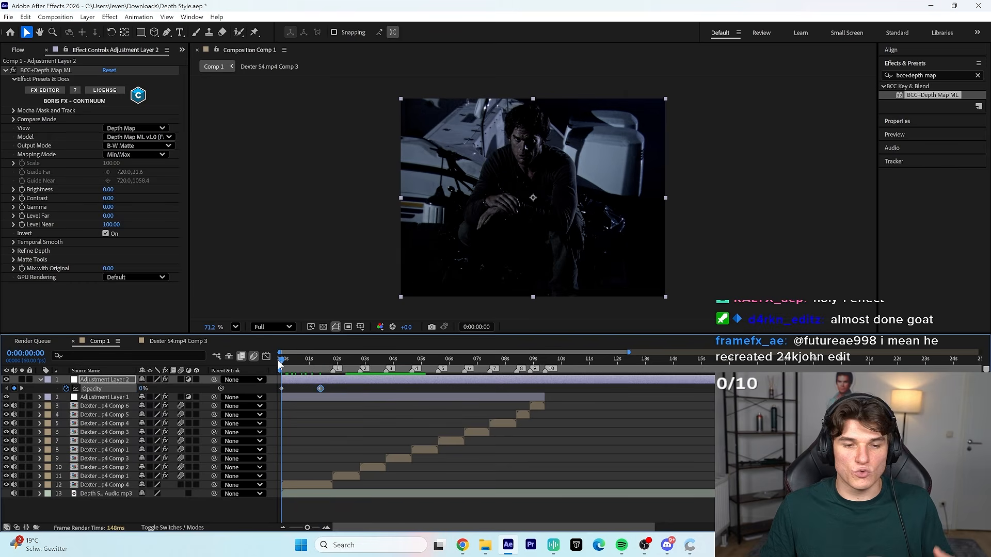
drag(279, 363, 343, 347)
key(j)
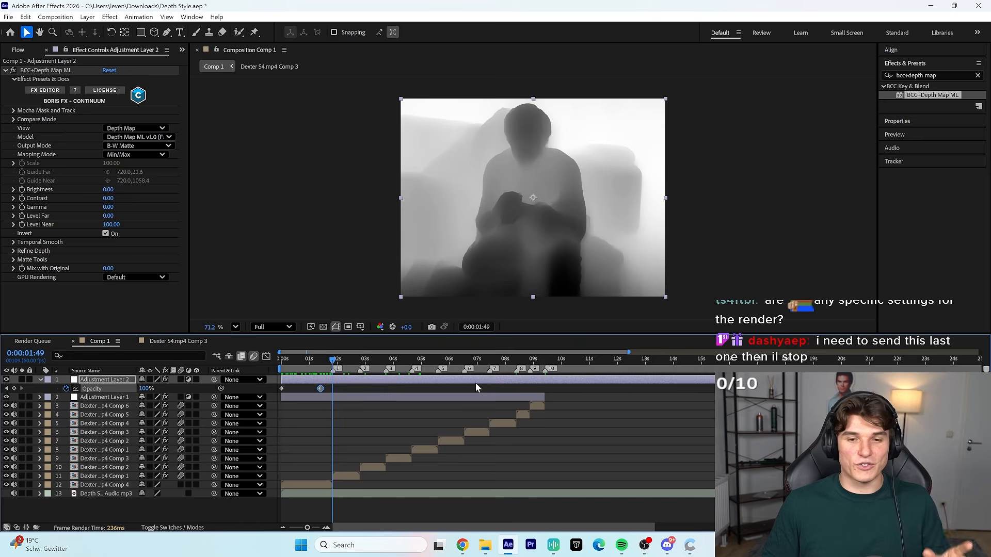
Step: Pre-compose the staircase of Dexter clip layers into Pre-comp 1, moving all attributes
click(544, 360)
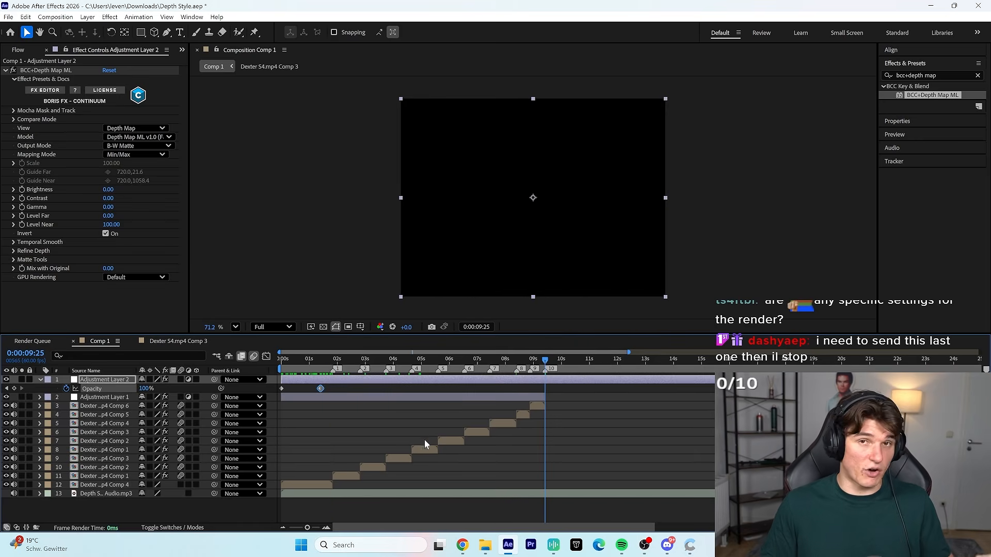
click(355, 476)
shift+click(540, 406)
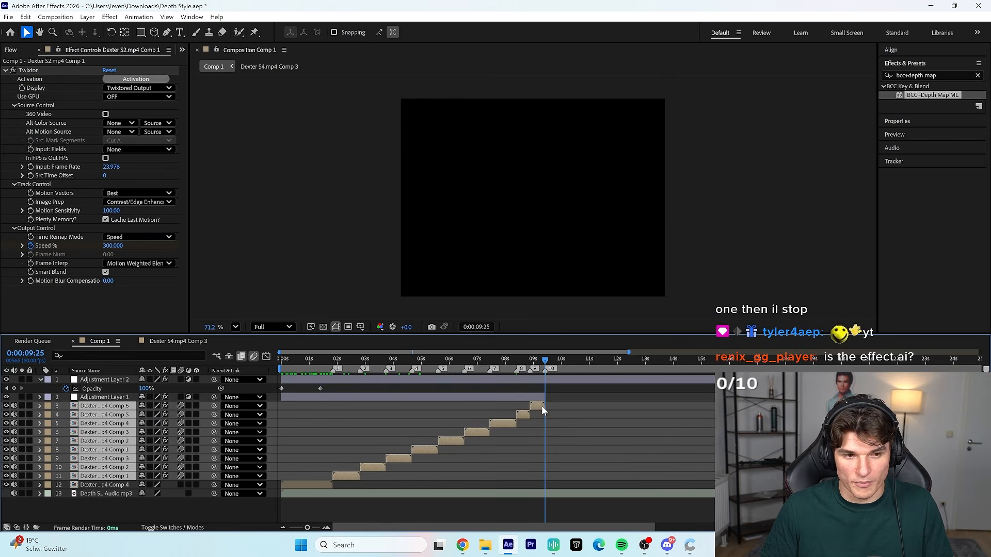
right_click(472, 426)
click(521, 352)
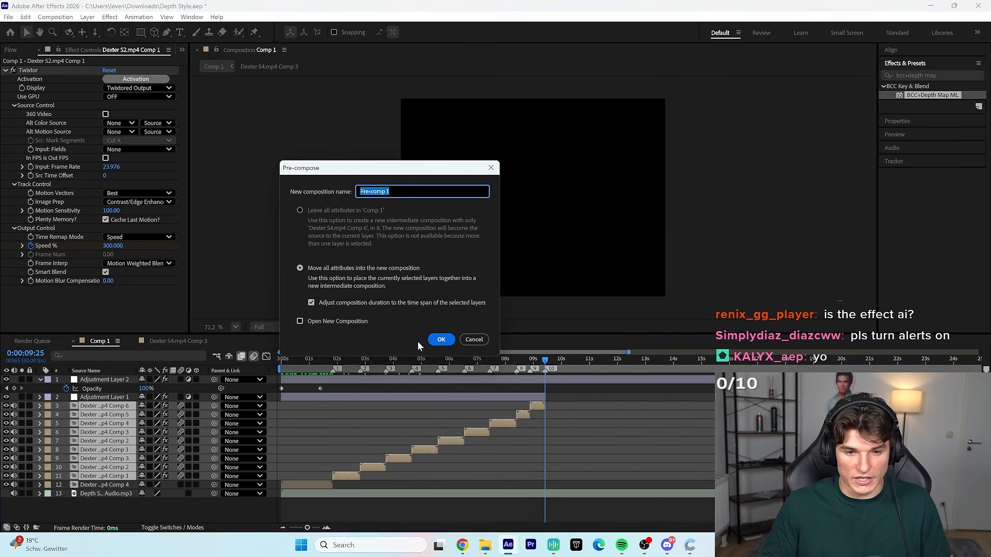
key(Return)
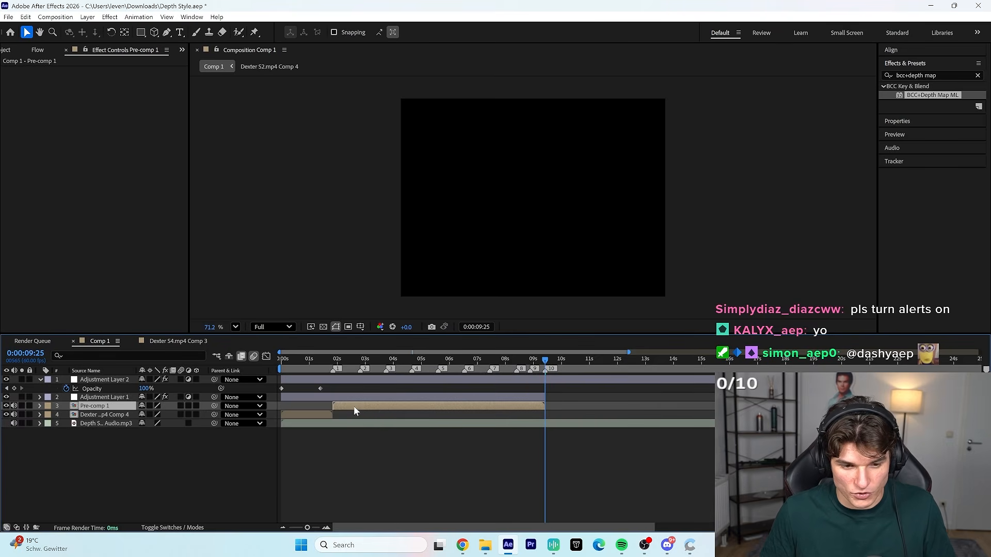
Step: Duplicate Pre-comp 1 and move the copy so it starts where the original ends
key(ctrl+d)
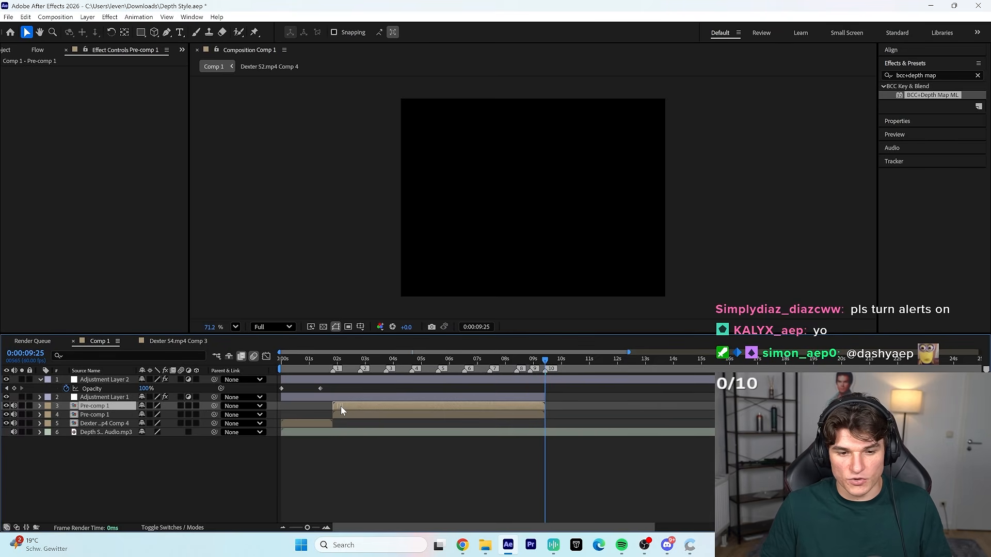
drag(341, 406, 550, 406)
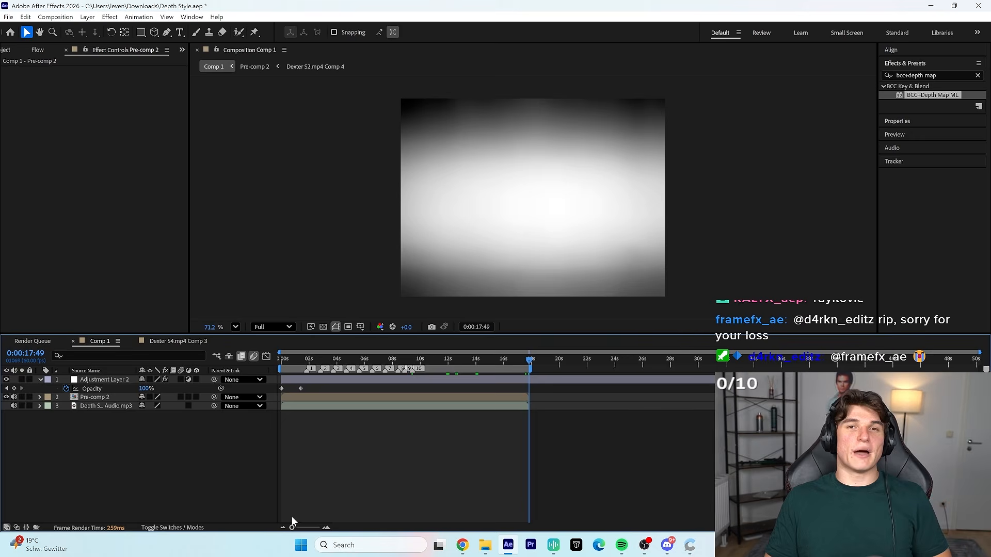
Step: Add Comp 1 to the render queue and set its output module format to QuickTime
click(56, 17)
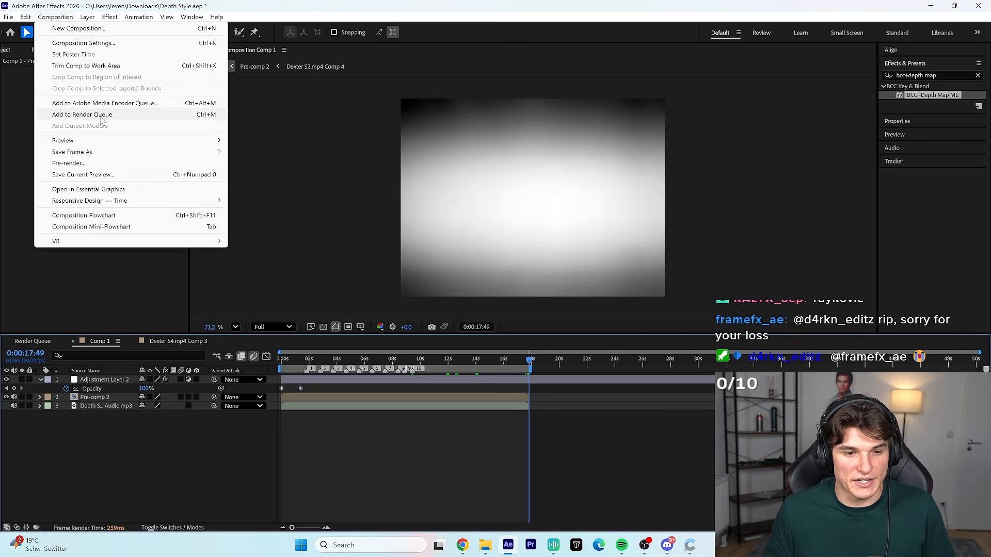
click(104, 114)
click(135, 403)
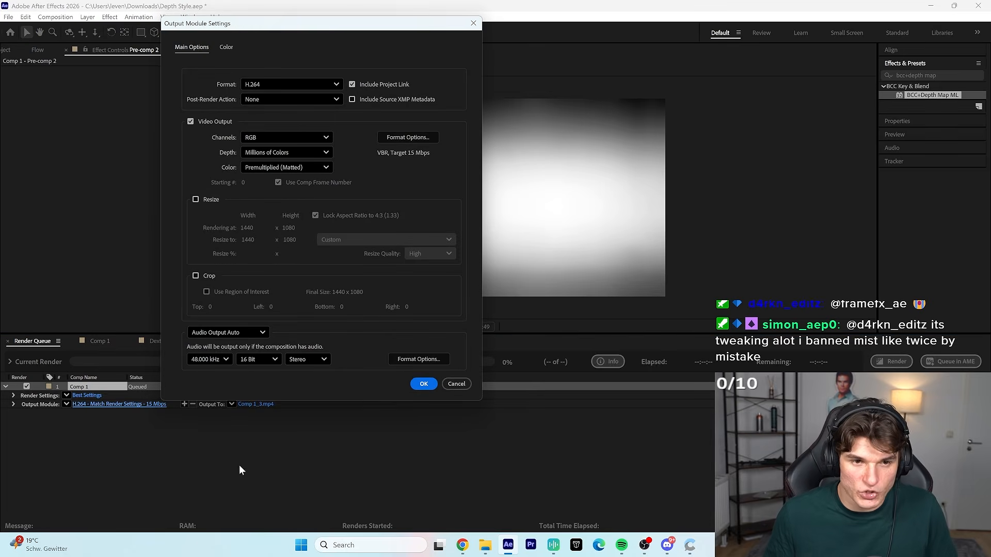
click(252, 85)
click(268, 226)
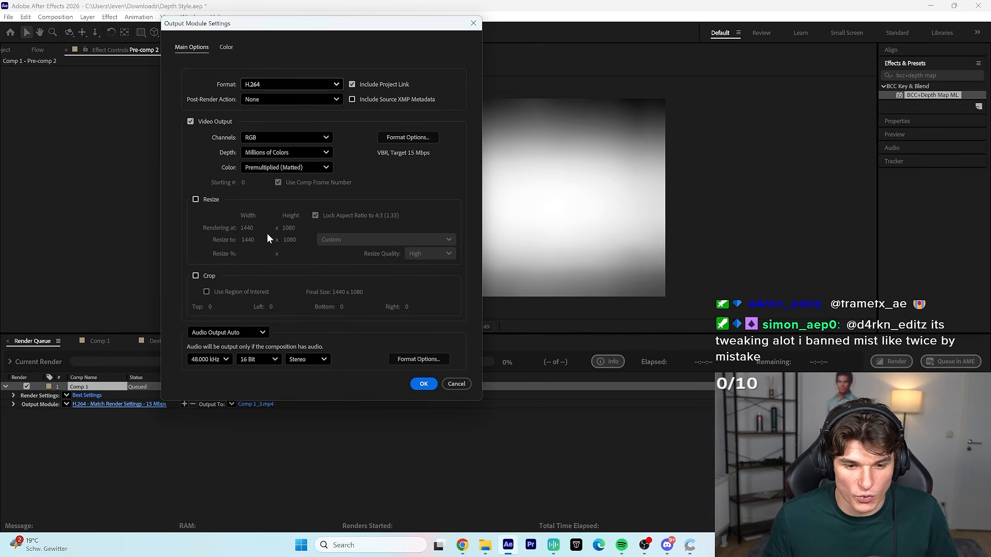
click(422, 385)
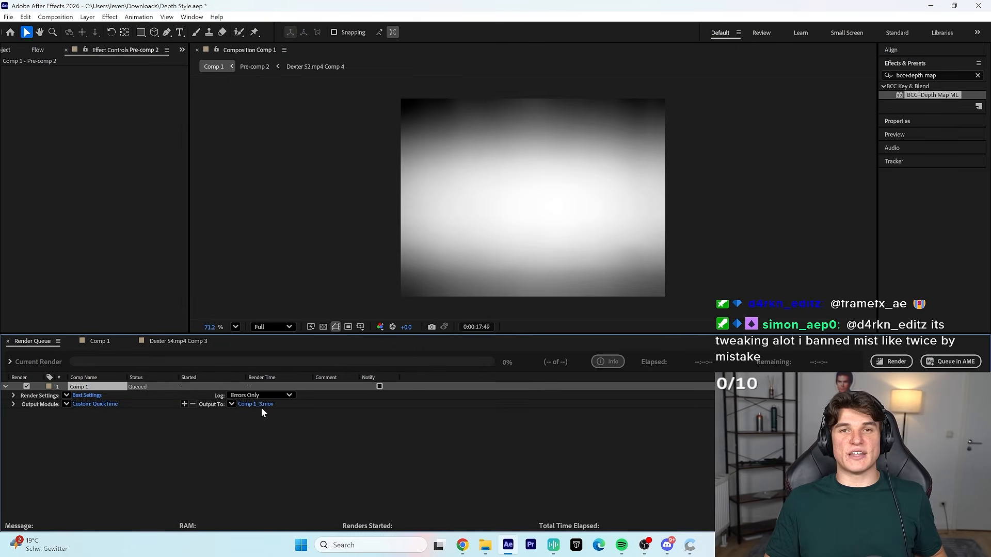